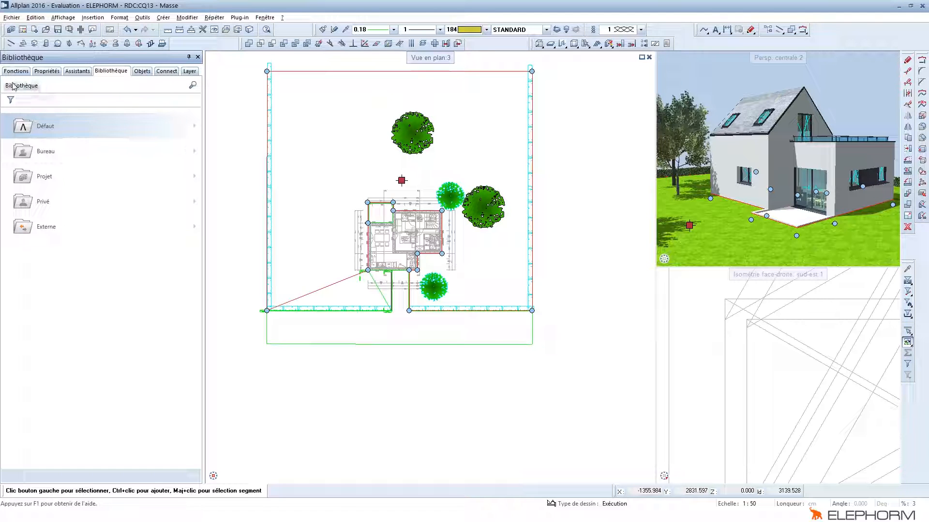
Open the Erable folder under Défaut, Environnement, Arbres et haies in the library
{"action": "left_click", "coordinate": [45, 128]}
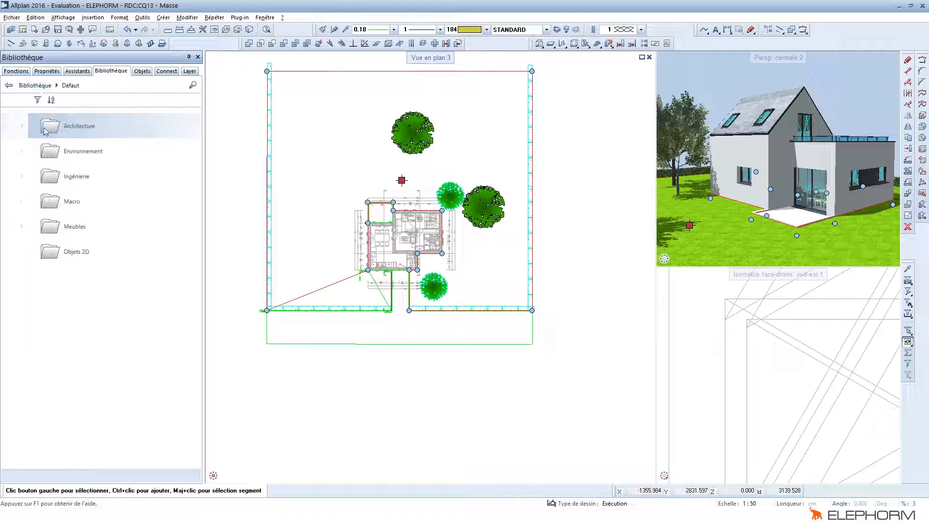
{"action": "left_click", "coordinate": [58, 154]}
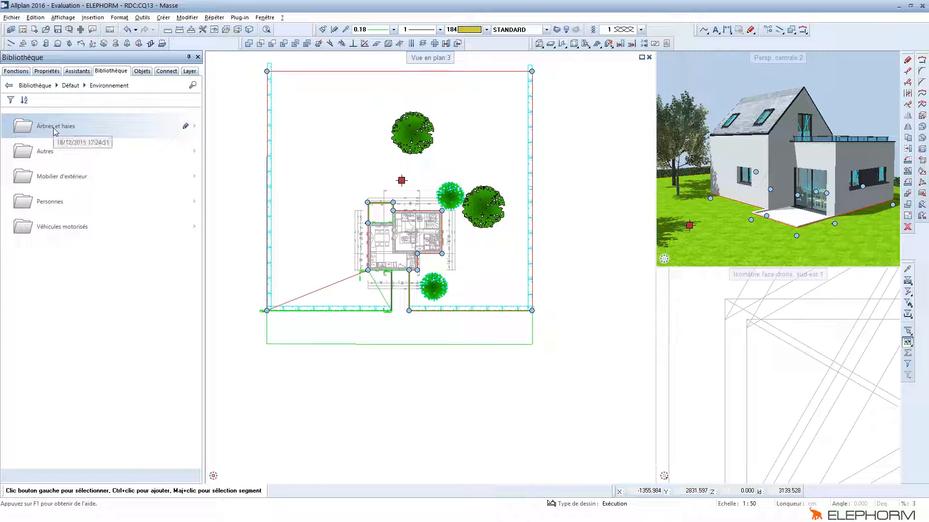
{"action": "left_click", "coordinate": [54, 130]}
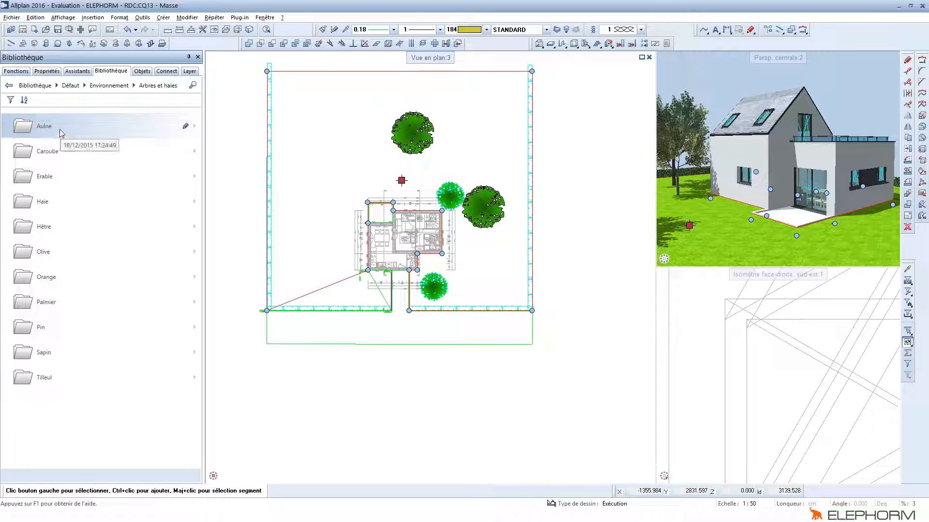
{"action": "left_click", "coordinate": [58, 177]}
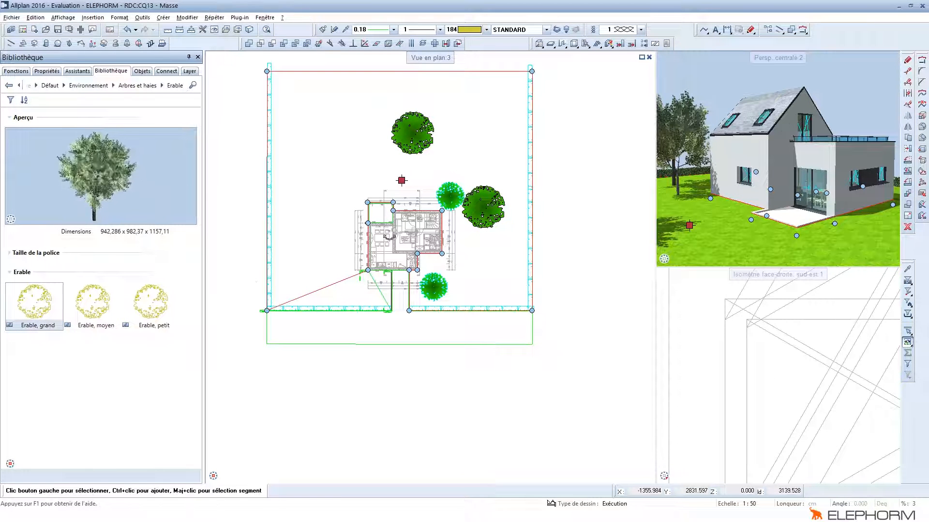
{"action": "scroll", "coordinate": [430, 267], "scroll_direction": "up", "scroll_amount": 2}
{"action": "scroll", "coordinate": [436, 295], "scroll_direction": "down", "scroll_amount": 2}
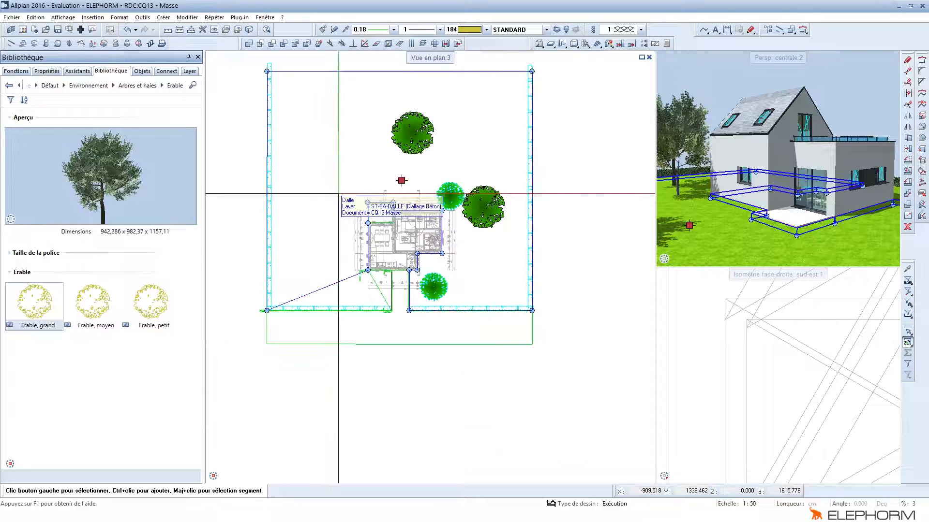
Compare the previews and dimensions of the medium, small and large maple (Erable) symbols
{"action": "left_click", "coordinate": [89, 301]}
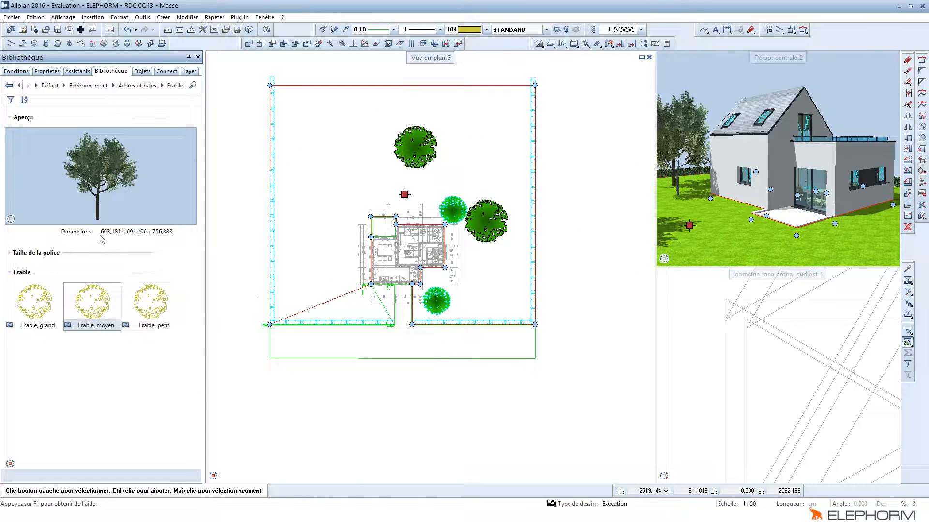
{"action": "left_click", "coordinate": [151, 301]}
{"action": "left_click", "coordinate": [91, 303]}
{"action": "left_click", "coordinate": [48, 303]}
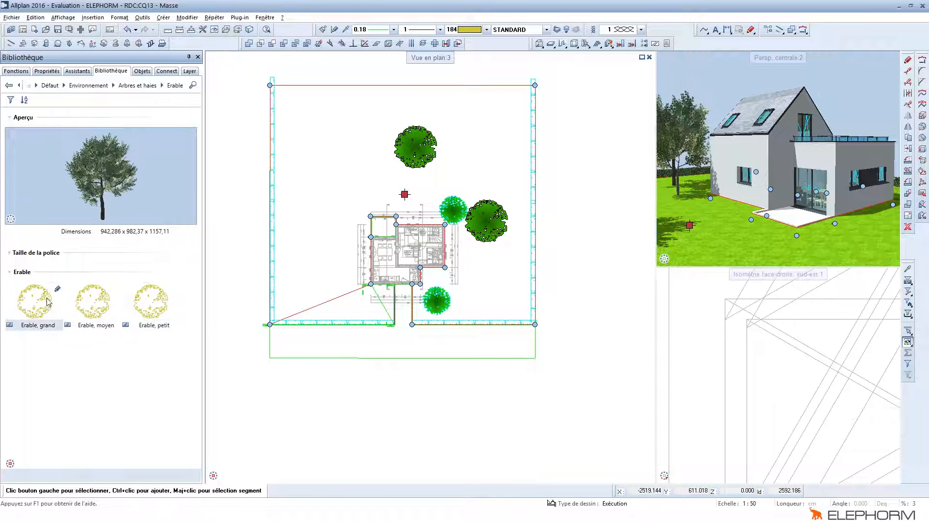
Place one "Erable, grand" tree in the upper-left part of the plot on the site plan
{"action": "double_click", "coordinate": [34, 304]}
{"action": "scroll", "coordinate": [336, 174], "scroll_direction": "up", "scroll_amount": 3}
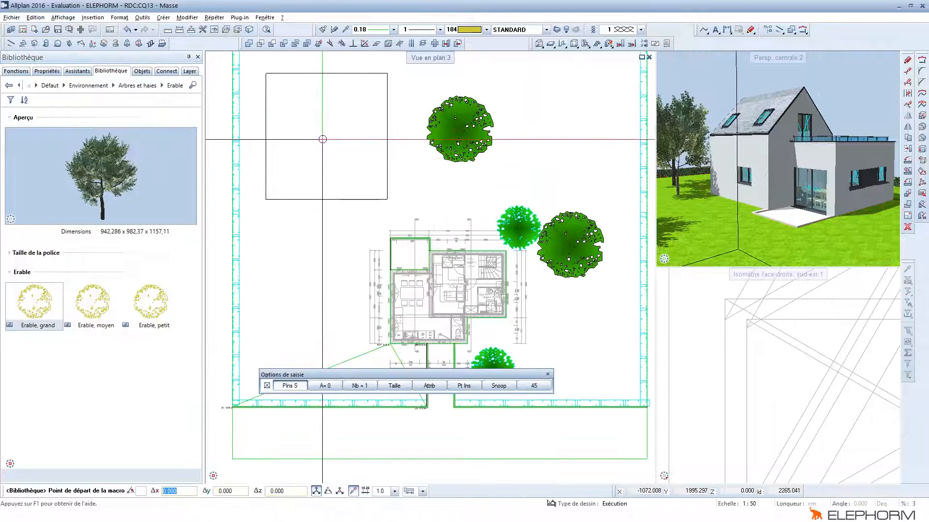
{"action": "left_click", "coordinate": [299, 119]}
{"action": "key", "text": "Escape"}
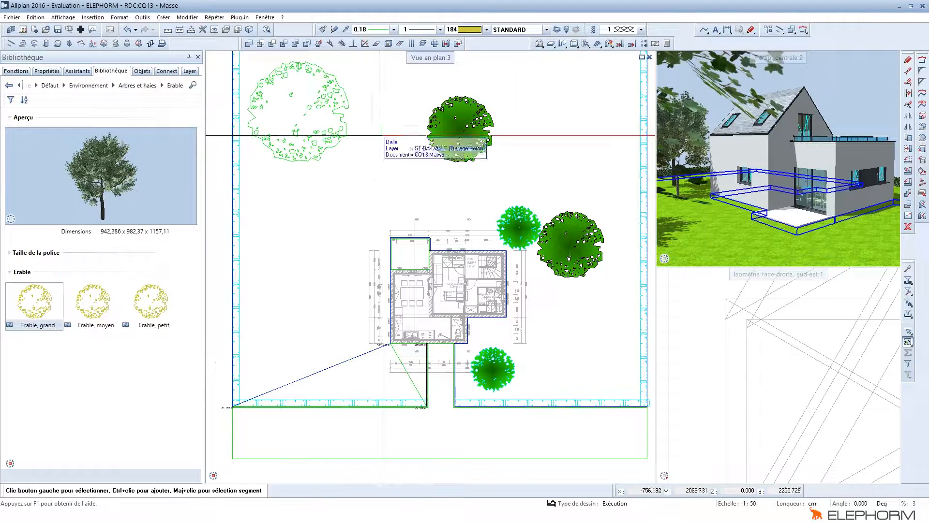
Examine the newly placed maple and its shadow beside the house from several viewpoints in the perspective view
{"action": "middle_click_drag", "start_coordinate": [755, 184], "coordinate": [765, 173]}
{"action": "scroll", "coordinate": [765, 173], "scroll_direction": "down", "scroll_amount": 3}
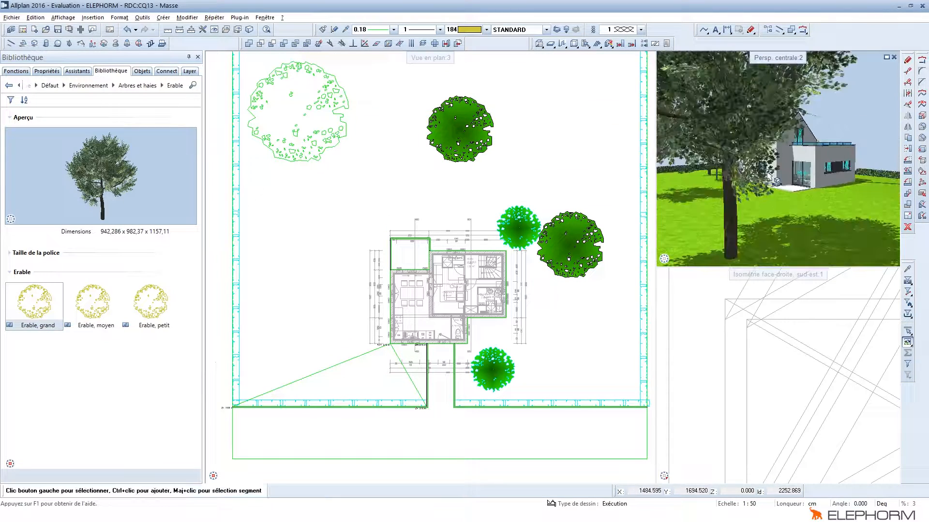
{"action": "left_click_drag", "start_coordinate": [774, 182], "coordinate": [767, 197]}
{"action": "right_click_drag", "start_coordinate": [767, 197], "coordinate": [767, 200]}
{"action": "middle_click_drag", "start_coordinate": [767, 201], "coordinate": [771, 188]}
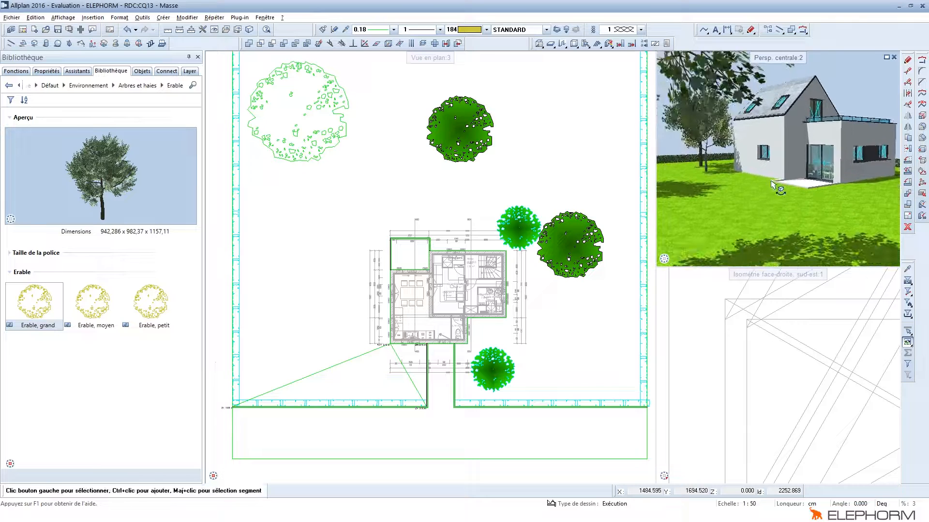
{"action": "right_click_drag", "start_coordinate": [771, 184], "coordinate": [771, 192]}
{"action": "middle_click_drag", "start_coordinate": [770, 196], "coordinate": [773, 188]}
{"action": "left_click_drag", "start_coordinate": [758, 185], "coordinate": [771, 184]}
{"action": "middle_click_drag", "start_coordinate": [773, 172], "coordinate": [771, 178]}
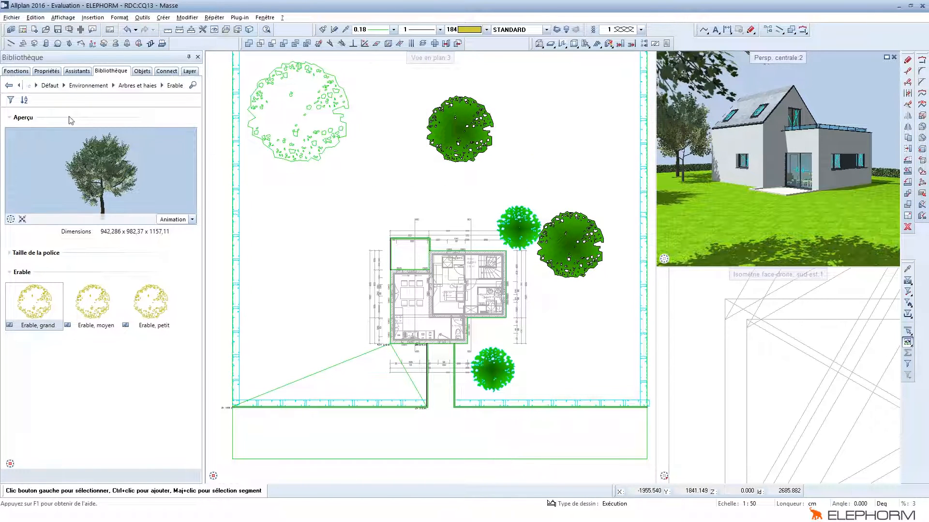
Browse to the Haie folder under Arbres et haies and preview the "Haie, petite" hedge
{"action": "left_click", "coordinate": [144, 86]}
{"action": "left_click", "coordinate": [109, 86]}
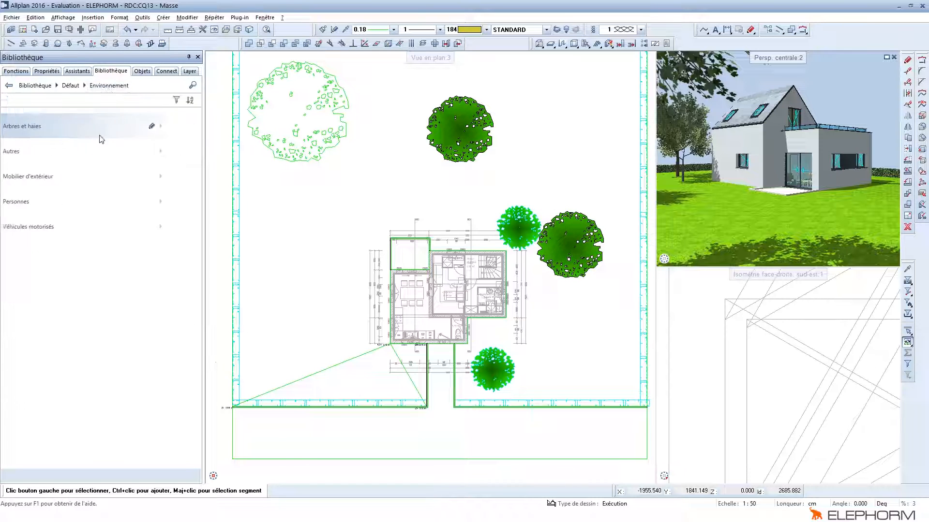
{"action": "left_click", "coordinate": [67, 135]}
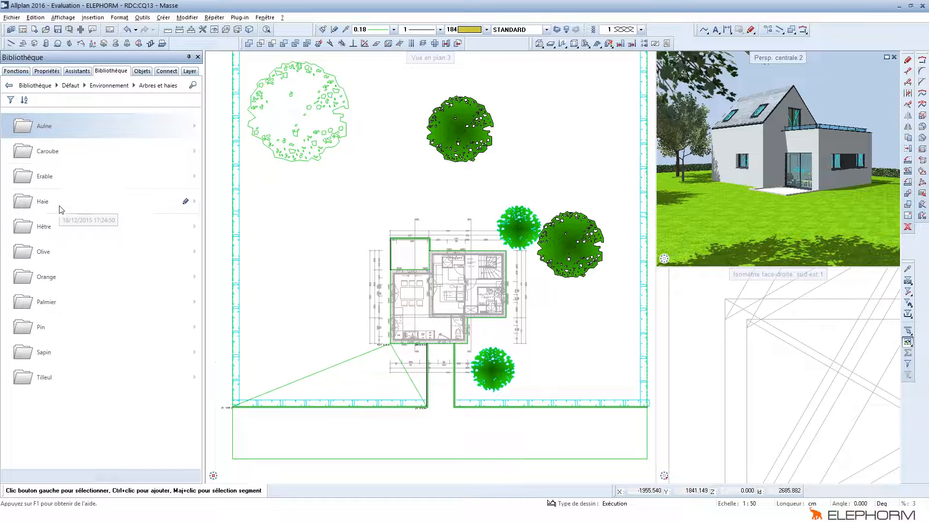
{"action": "left_click", "coordinate": [60, 207]}
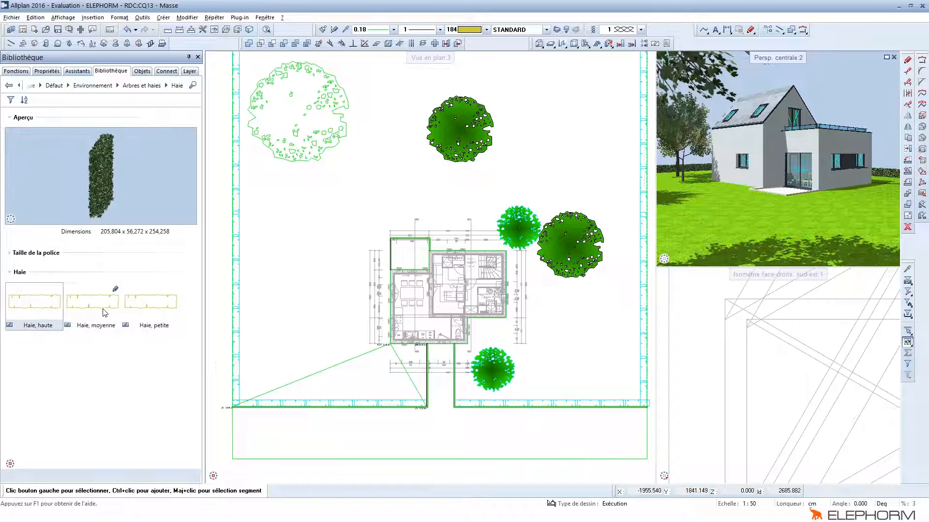
{"action": "left_click", "coordinate": [147, 308]}
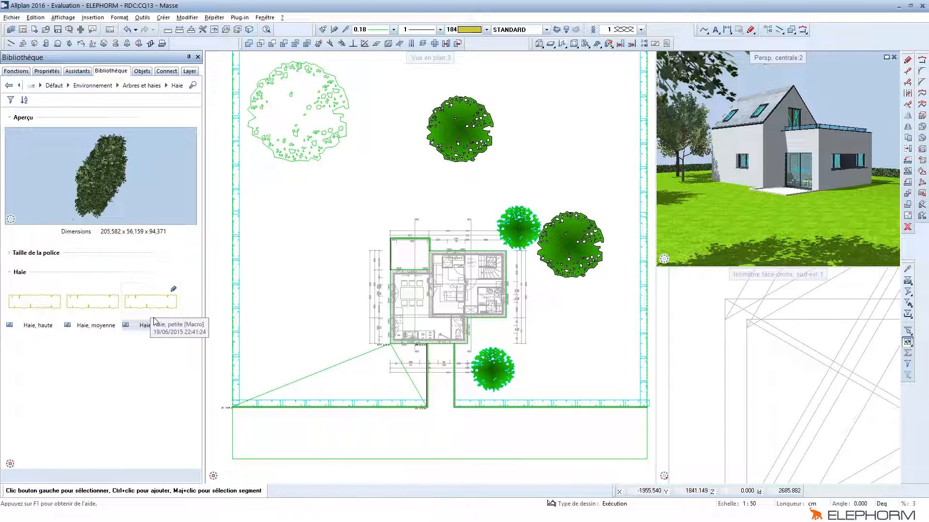
Examine the hedges around the plot and the trees near the house from all sides in the perspective view
{"action": "middle_click_drag", "start_coordinate": [282, 217], "coordinate": [295, 280]}
{"action": "scroll", "coordinate": [802, 169], "scroll_direction": "down", "scroll_amount": 3}
{"action": "left_click_drag", "start_coordinate": [839, 173], "coordinate": [745, 189]}
{"action": "scroll", "coordinate": [827, 174], "scroll_direction": "down", "scroll_amount": 4}
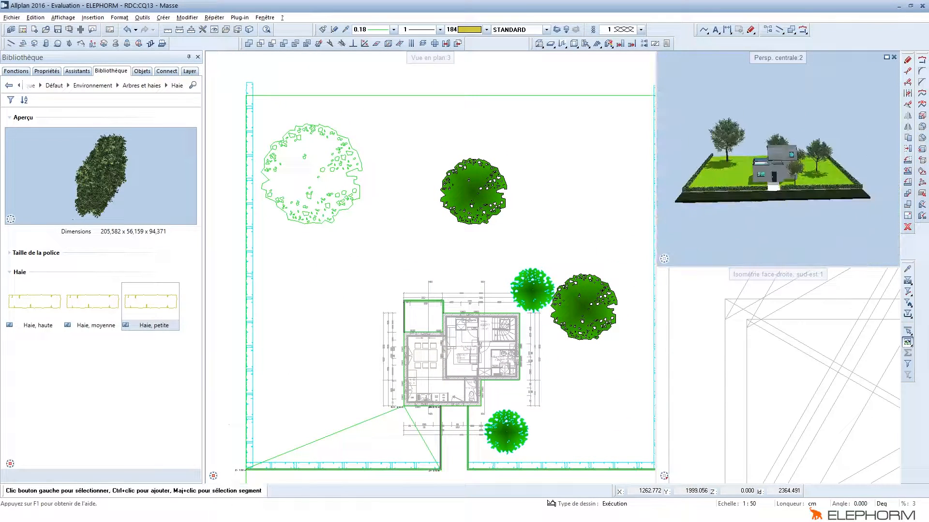
{"action": "left_click_drag", "start_coordinate": [813, 177], "coordinate": [752, 184]}
{"action": "scroll", "coordinate": [755, 183], "scroll_direction": "up", "scroll_amount": 5}
{"action": "left_click_drag", "start_coordinate": [834, 179], "coordinate": [735, 190]}
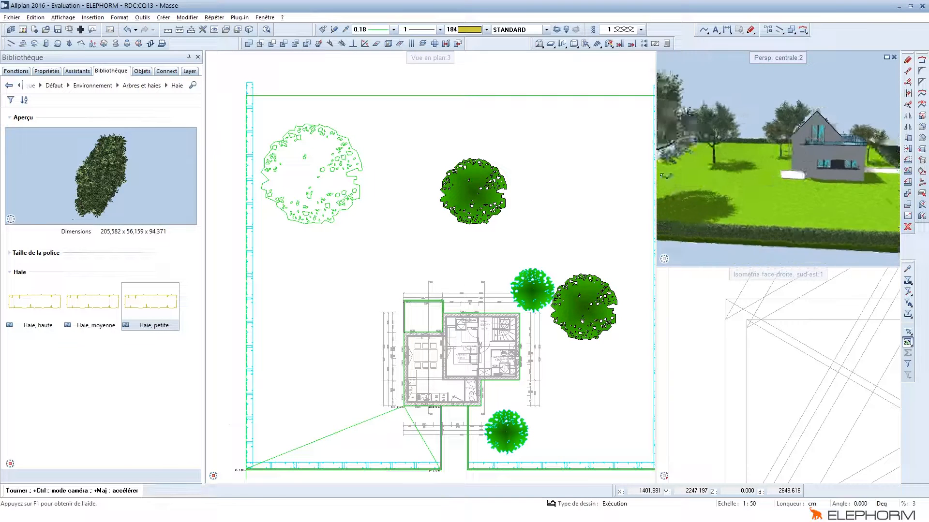
{"action": "scroll", "coordinate": [822, 182], "scroll_direction": "up", "scroll_amount": 4}
{"action": "left_click_drag", "start_coordinate": [847, 183], "coordinate": [712, 180]}
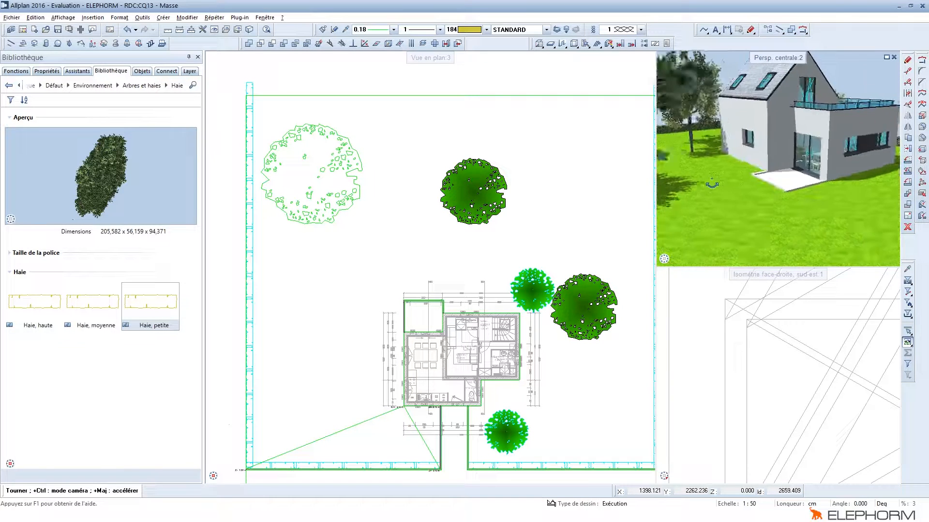
Place the second "Femme debout 1" figure from the Environnement, Personnes library on the terrace beside the sliding door
{"action": "left_click", "coordinate": [97, 85]}
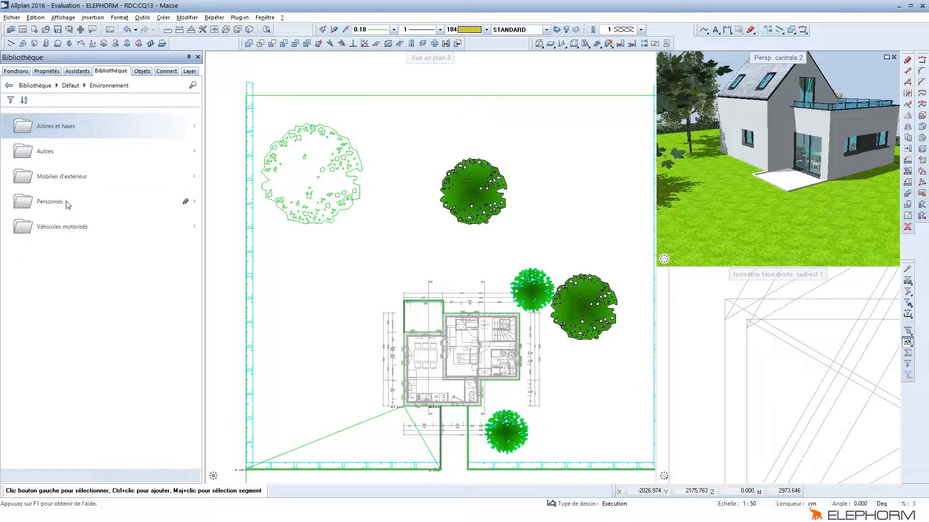
{"action": "left_click", "coordinate": [68, 205]}
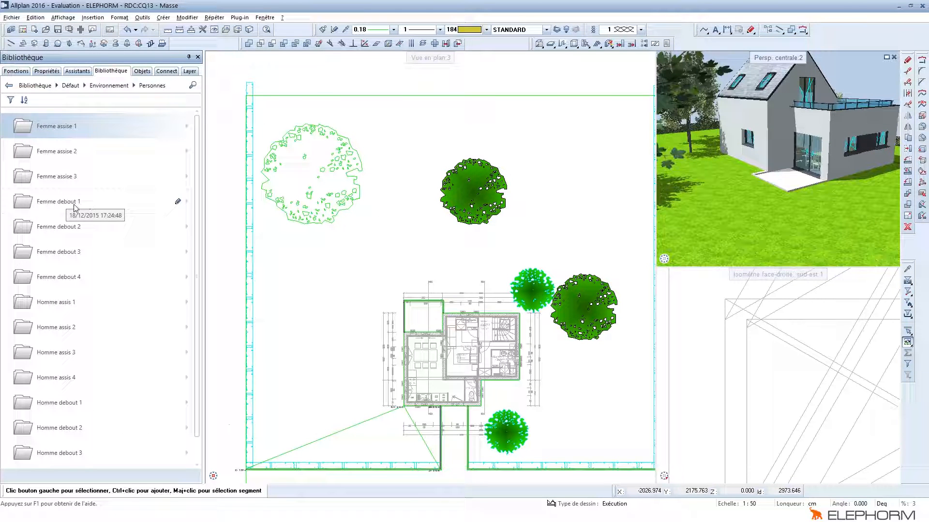
{"action": "left_click", "coordinate": [68, 205]}
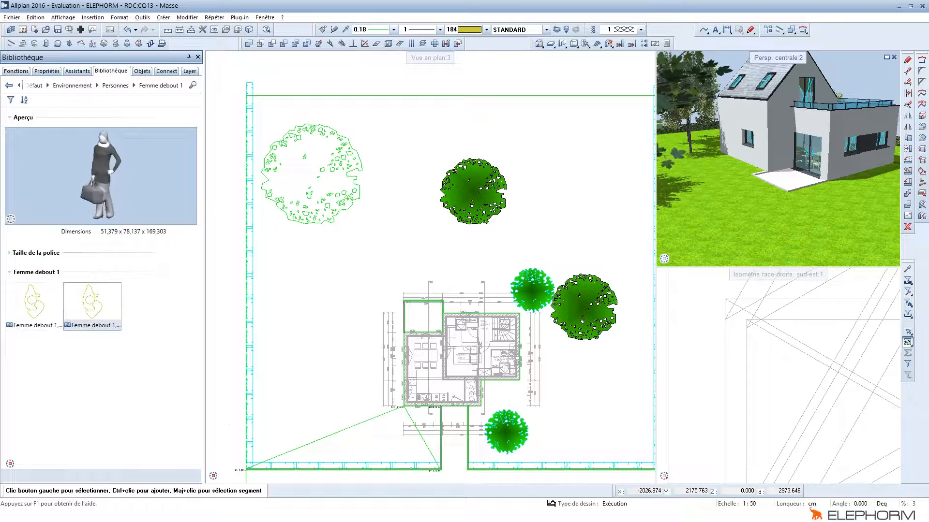
{"action": "left_click_drag", "start_coordinate": [88, 159], "coordinate": [104, 172]}
{"action": "scroll", "coordinate": [105, 172], "scroll_direction": "up", "scroll_amount": 3}
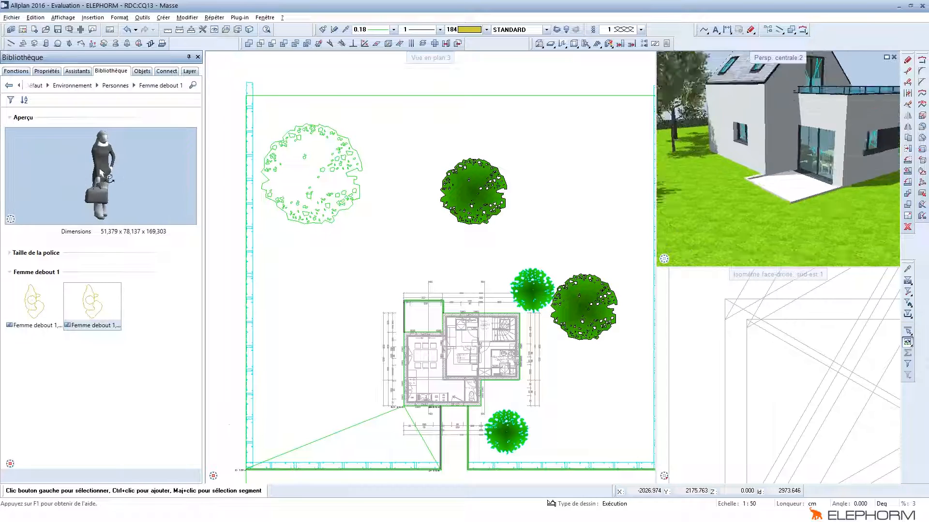
{"action": "left_click", "coordinate": [99, 310]}
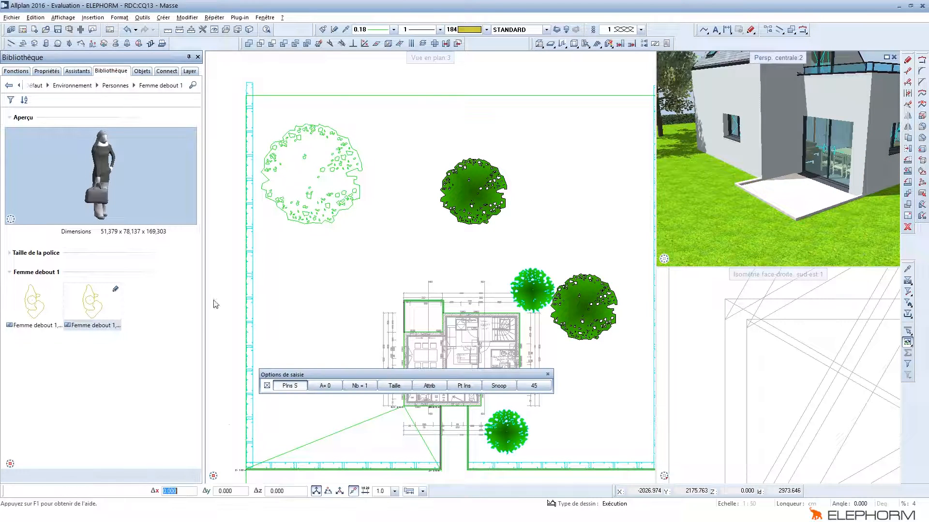
{"action": "scroll", "coordinate": [437, 321], "scroll_direction": "up", "scroll_amount": 5}
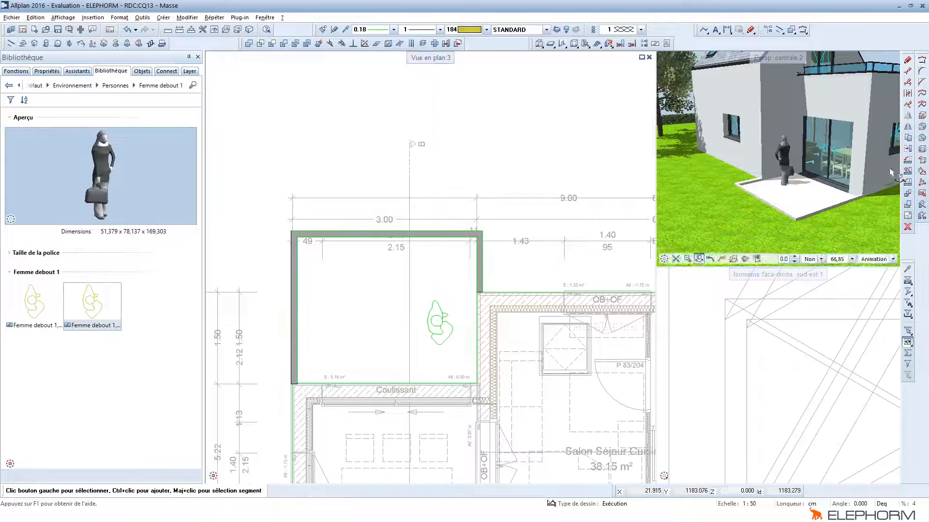
Rotate the standing woman figure on the terrace by 180° about the centre of her head
{"action": "left_click", "coordinate": [438, 316]}
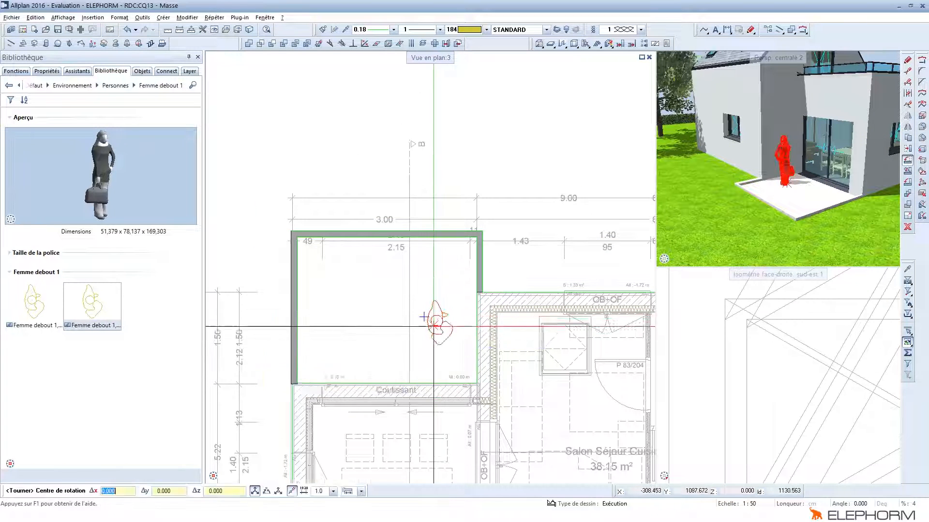
{"action": "scroll", "coordinate": [435, 314], "scroll_direction": "up", "scroll_amount": 3}
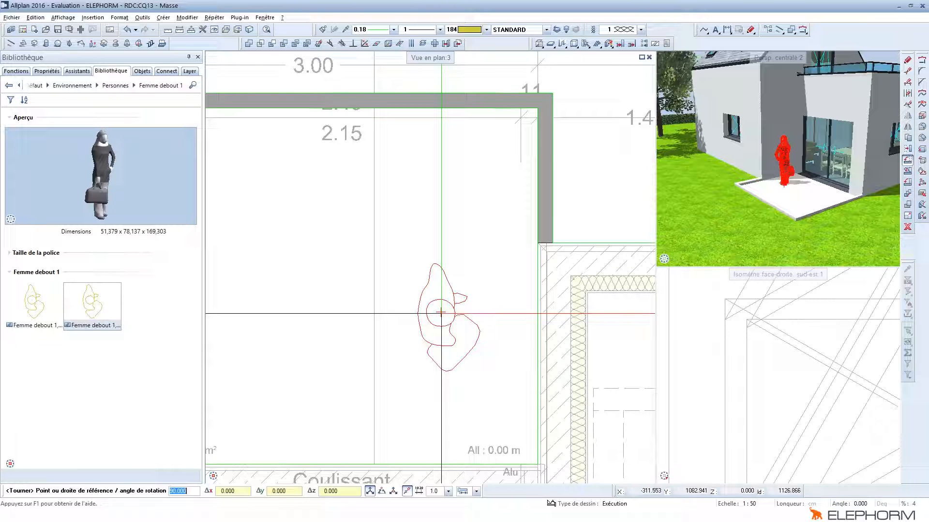
{"action": "type", "text": "180"}
{"action": "key", "text": "Return"}
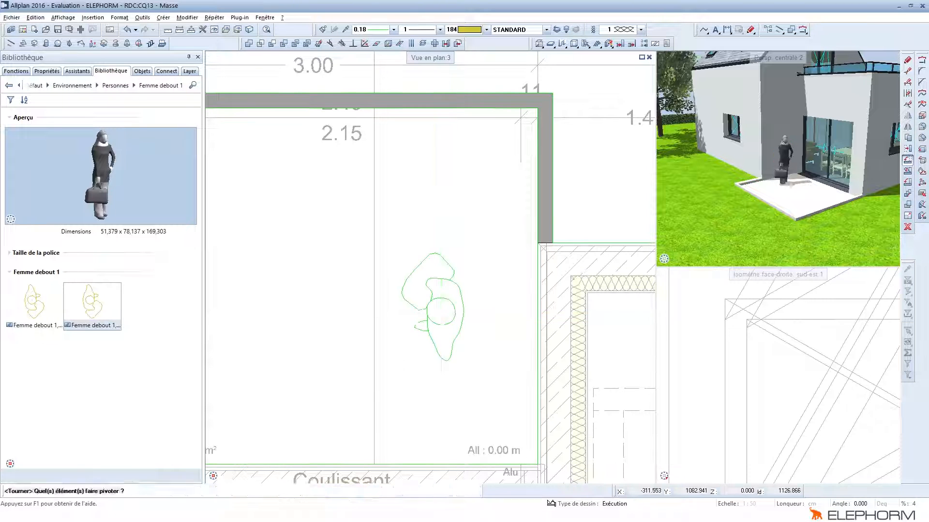
{"action": "scroll", "coordinate": [793, 145], "scroll_direction": "up", "scroll_amount": 5}
{"action": "scroll", "coordinate": [783, 160], "scroll_direction": "down", "scroll_amount": 10}
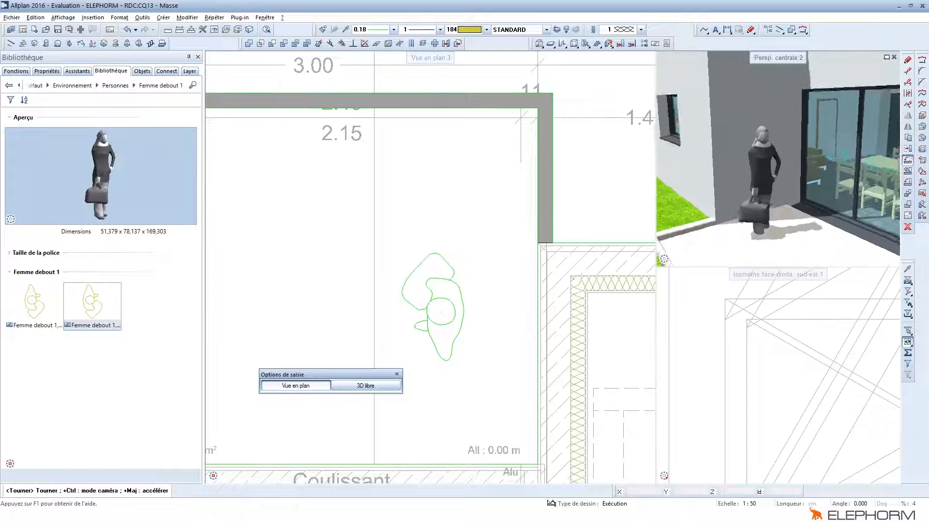
{"action": "scroll", "coordinate": [771, 205], "scroll_direction": "up", "scroll_amount": 5}
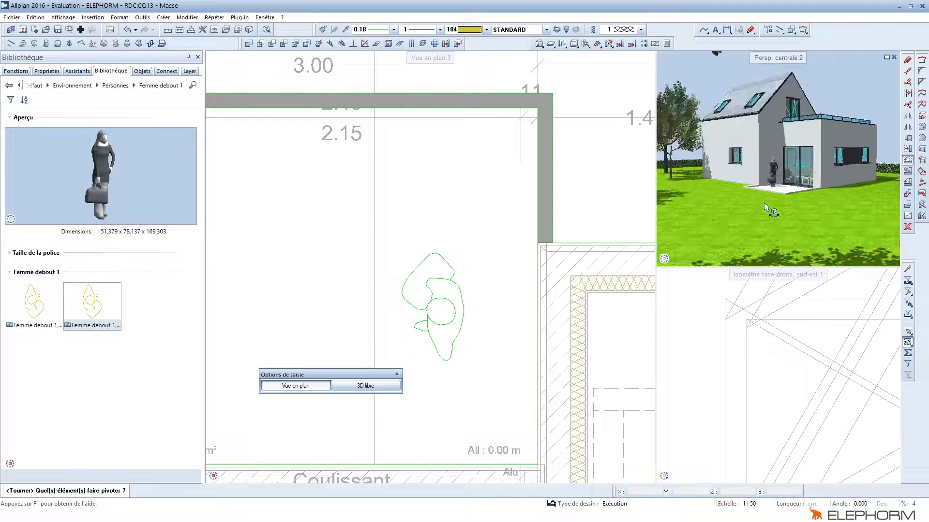
{"action": "left_click_drag", "start_coordinate": [771, 204], "coordinate": [769, 207]}
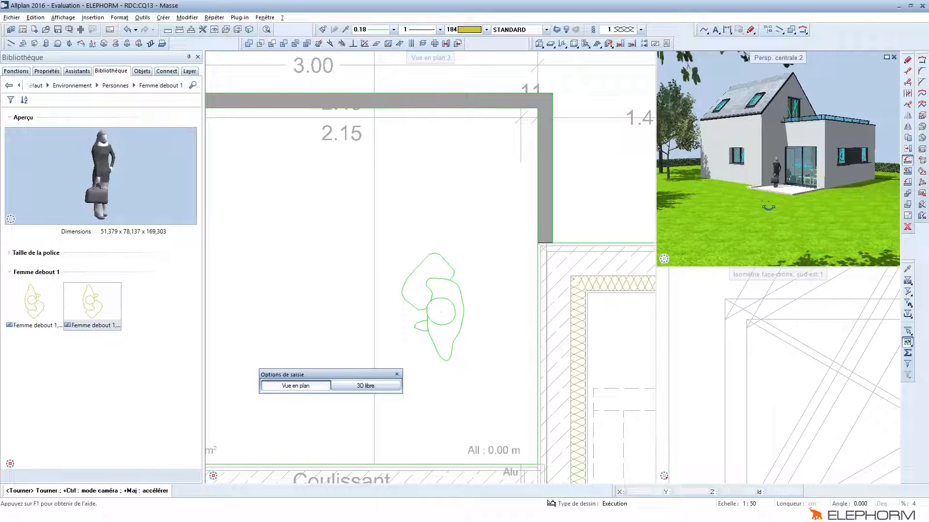
{"action": "scroll", "coordinate": [780, 186], "scroll_direction": "up", "scroll_amount": 6}
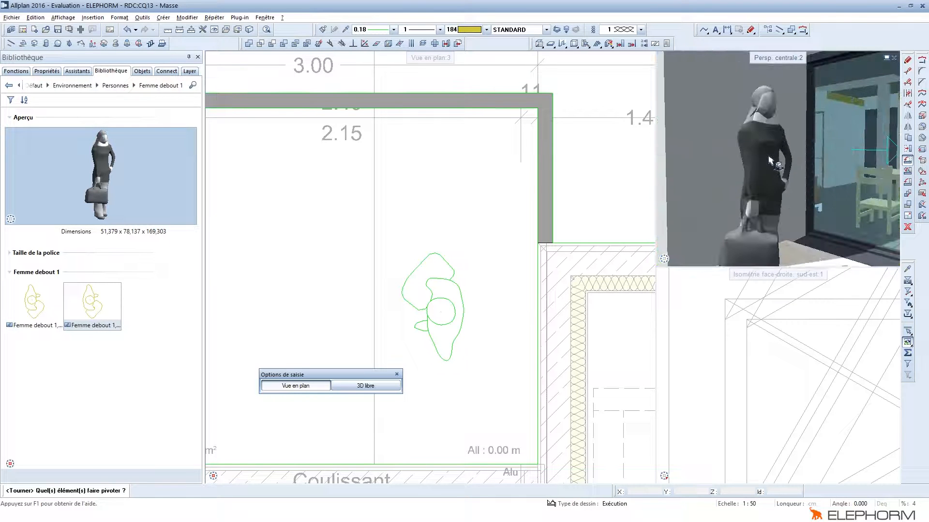
{"action": "key", "text": "Escape"}
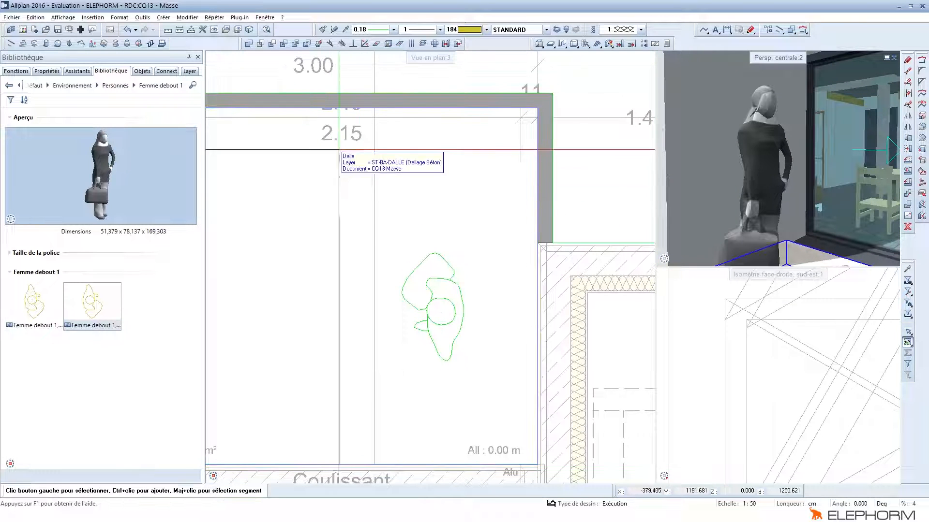
Open the macro definition of the standing woman on the terrace and display its sub-macros, including the 3D one
{"action": "scroll", "coordinate": [448, 281], "scroll_direction": "up", "scroll_amount": 2}
{"action": "double_click", "coordinate": [444, 279]}
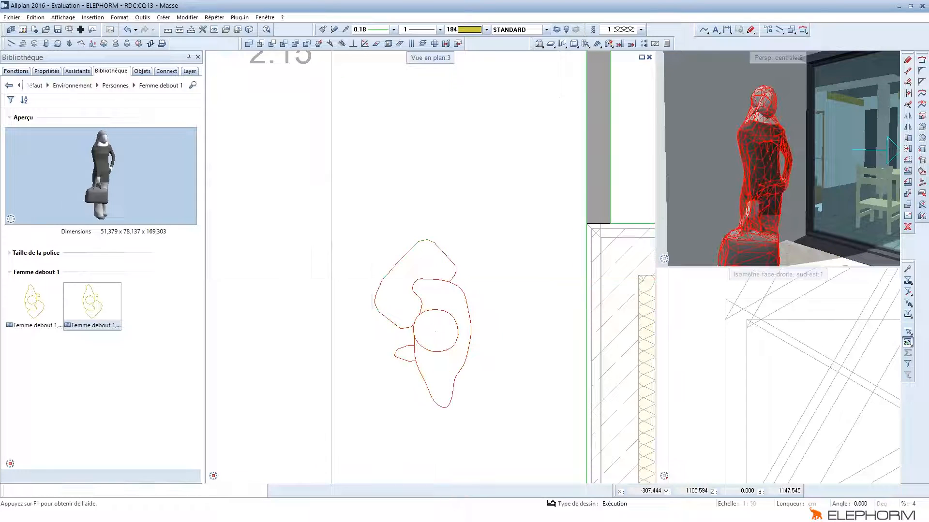
{"action": "key", "text": "Escape"}
{"action": "right_click", "coordinate": [444, 281]}
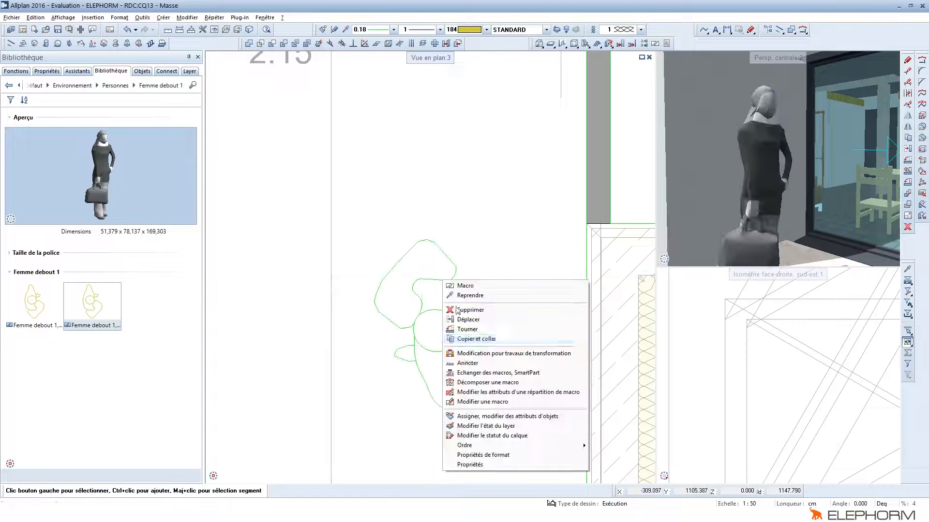
{"action": "left_click", "coordinate": [473, 402]}
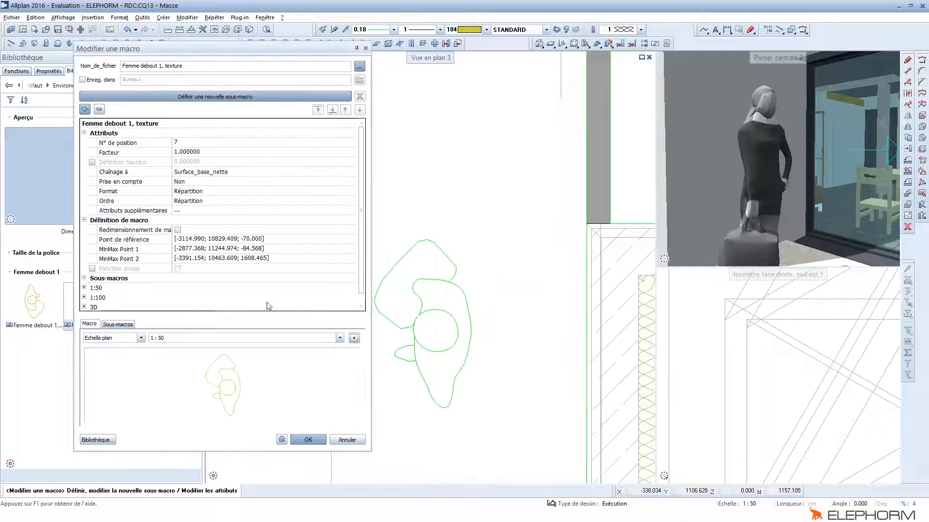
{"action": "left_click", "coordinate": [125, 327]}
{"action": "left_click", "coordinate": [272, 367]}
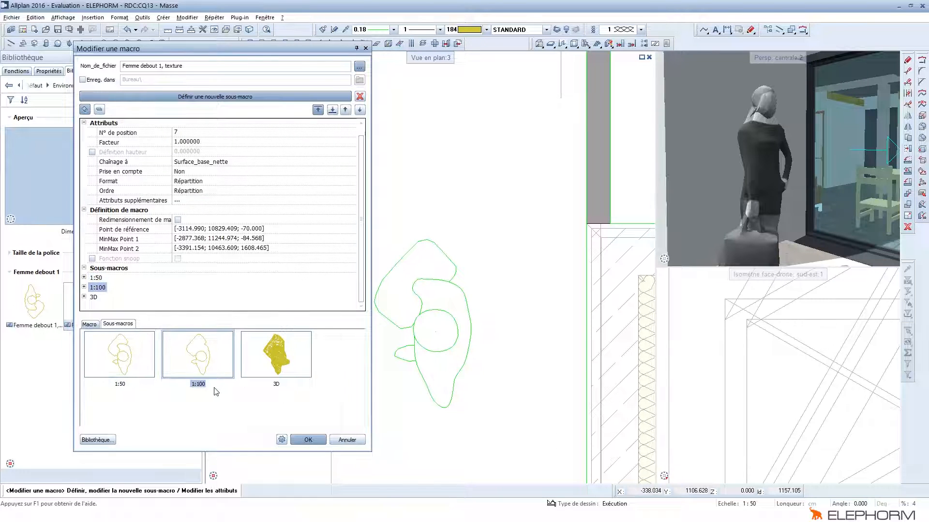
Open the geometry of the woman's 3D sub-macro and examine it in the south-west isometric view
{"action": "right_click", "coordinate": [285, 360]}
{"action": "mouse_move", "coordinate": [339, 394]}
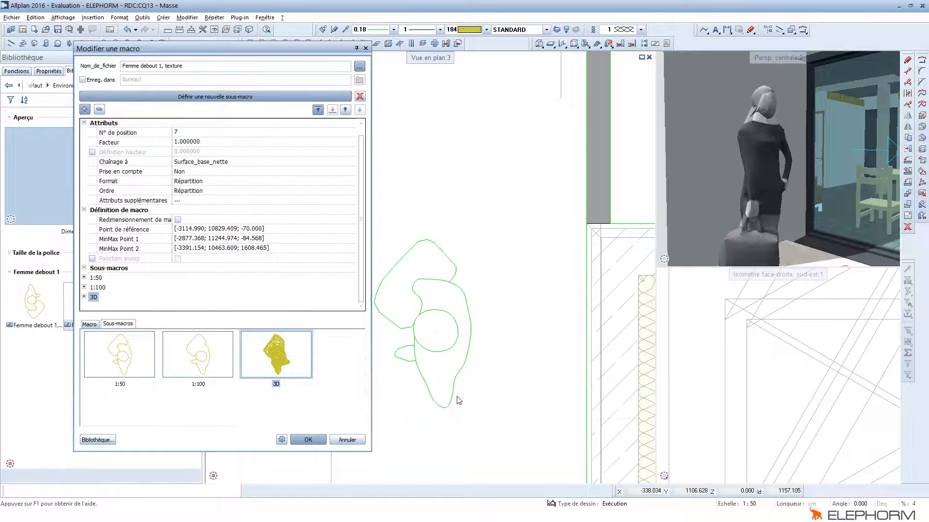
{"action": "left_click", "coordinate": [458, 398]}
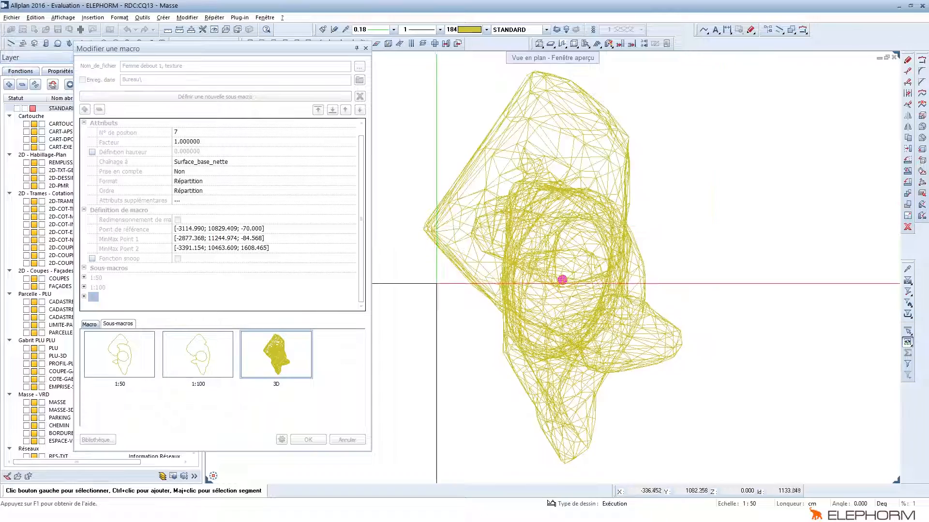
{"action": "key", "text": "KP_1"}
{"action": "left_click", "coordinate": [565, 121]}
{"action": "scroll", "coordinate": [569, 185], "scroll_direction": "up", "scroll_amount": 3}
{"action": "scroll", "coordinate": [569, 185], "scroll_direction": "down", "scroll_amount": 4}
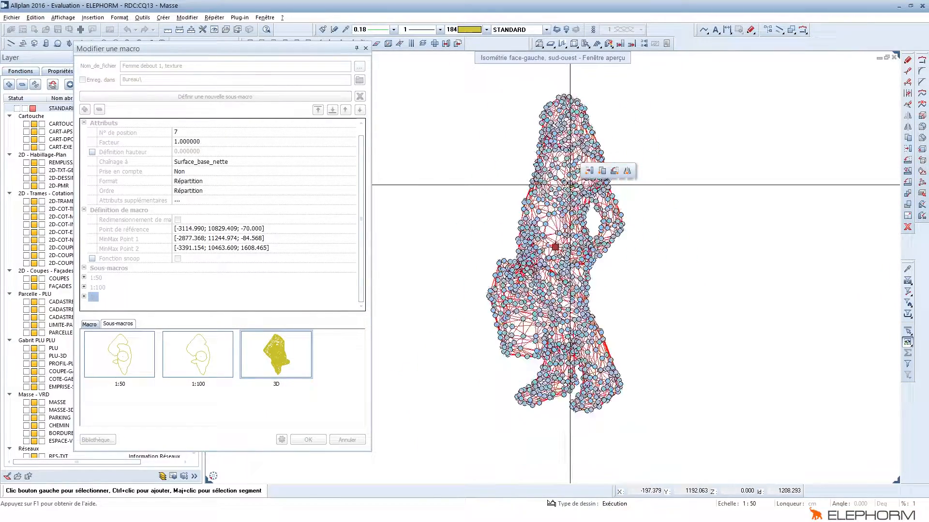
Review the commands available for the figure's 3D volume, leave its geometry and cancel the macro modification
{"action": "right_click", "coordinate": [563, 206]}
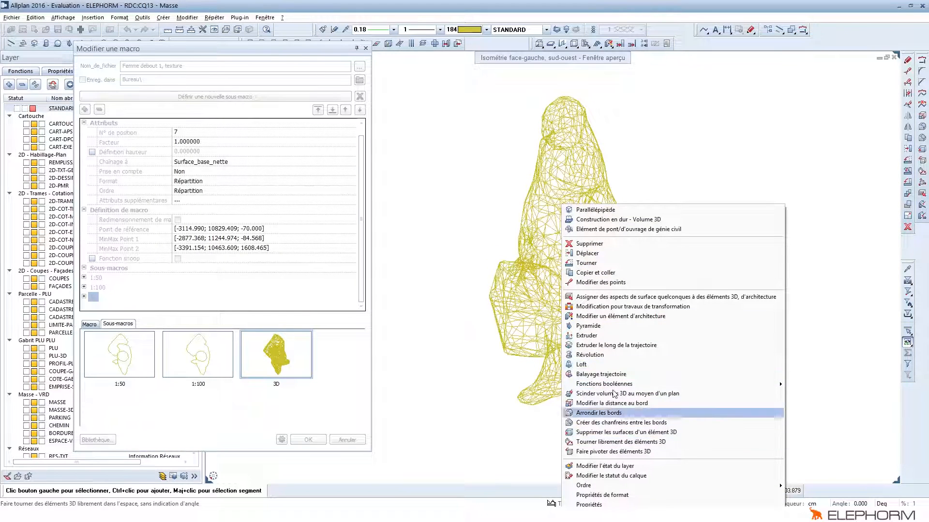
{"action": "left_click", "coordinate": [551, 172]}
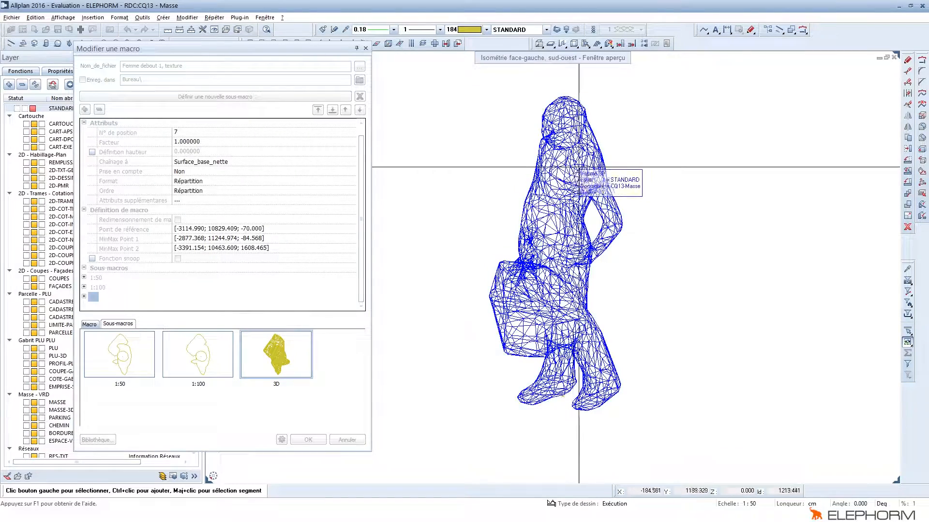
{"action": "left_click", "coordinate": [573, 166]}
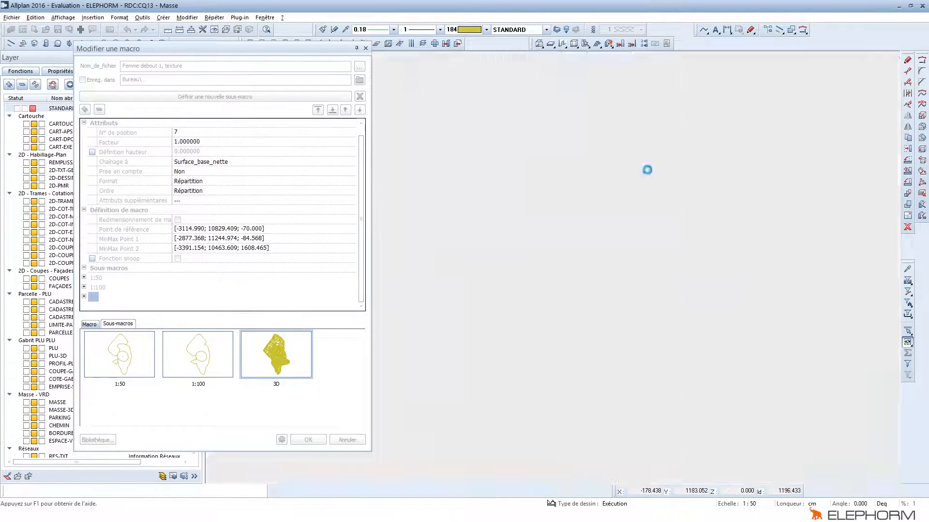
{"action": "scroll", "coordinate": [748, 177], "scroll_direction": "down", "scroll_amount": 5}
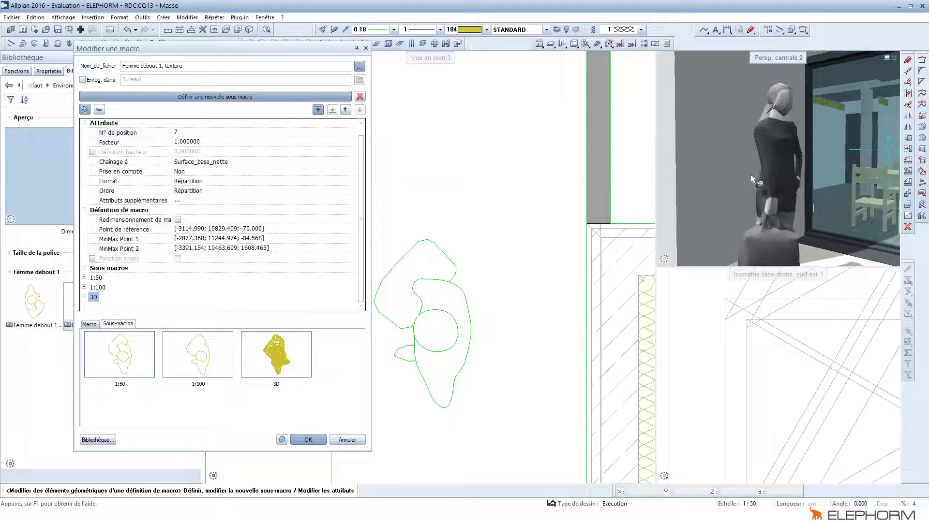
{"action": "scroll", "coordinate": [514, 205], "scroll_direction": "down", "scroll_amount": 1}
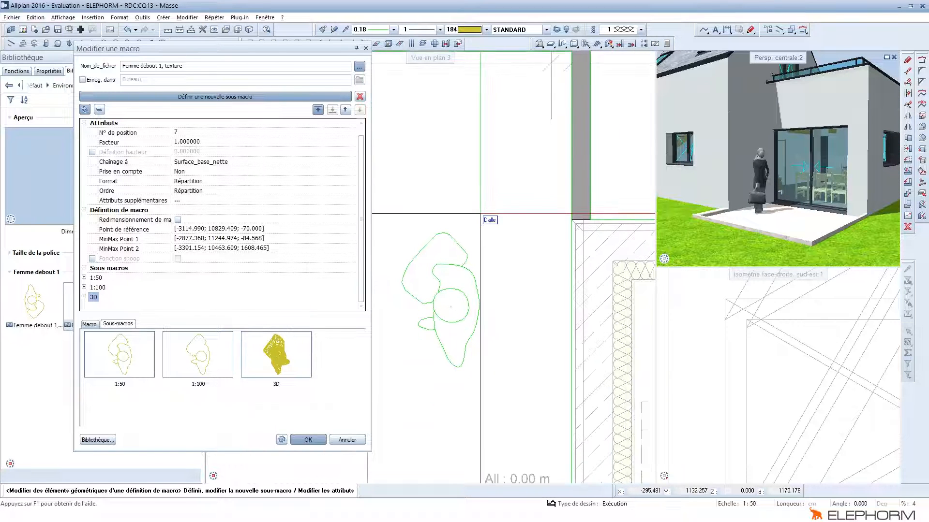
{"action": "key", "text": "Escape"}
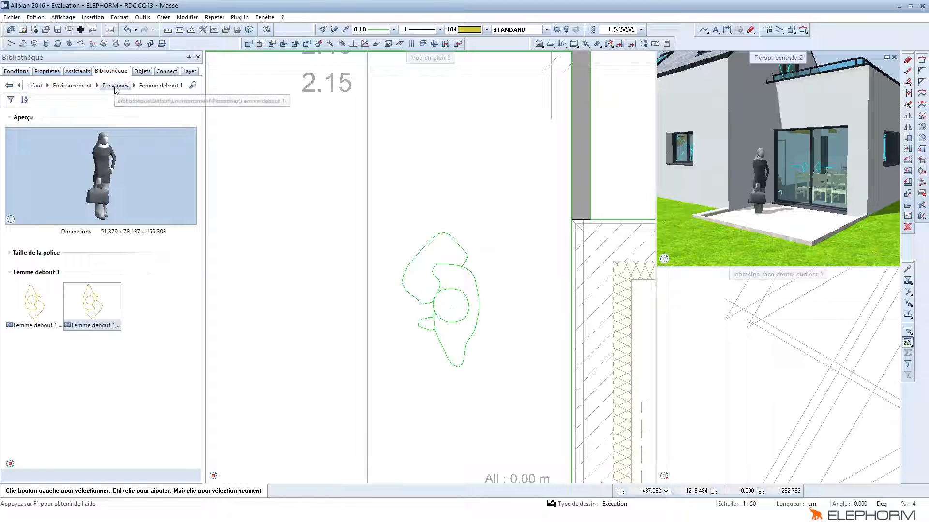
Browse to the "Homme debout 4" folder under Personnes and preview the second, textured figure from the front
{"action": "left_click", "coordinate": [116, 86]}
{"action": "scroll", "coordinate": [94, 301], "scroll_direction": "down", "scroll_amount": 1}
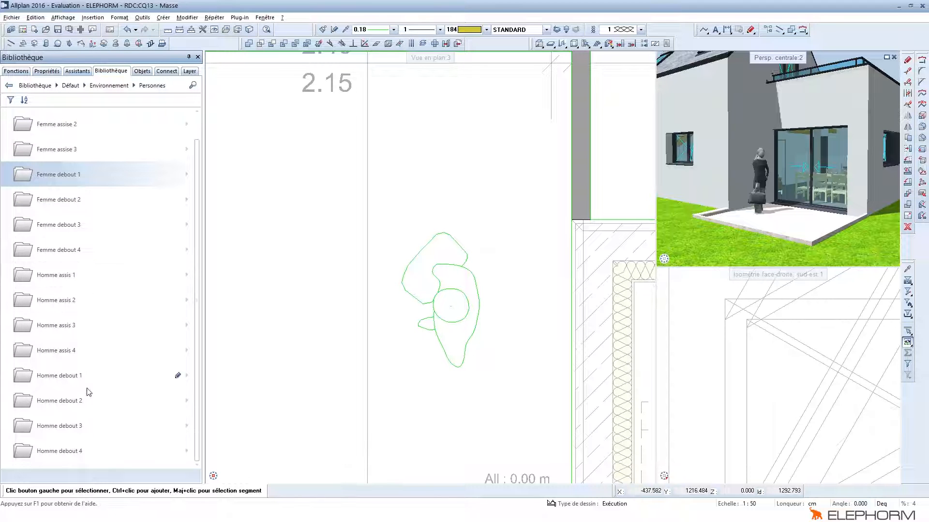
{"action": "left_click", "coordinate": [66, 454]}
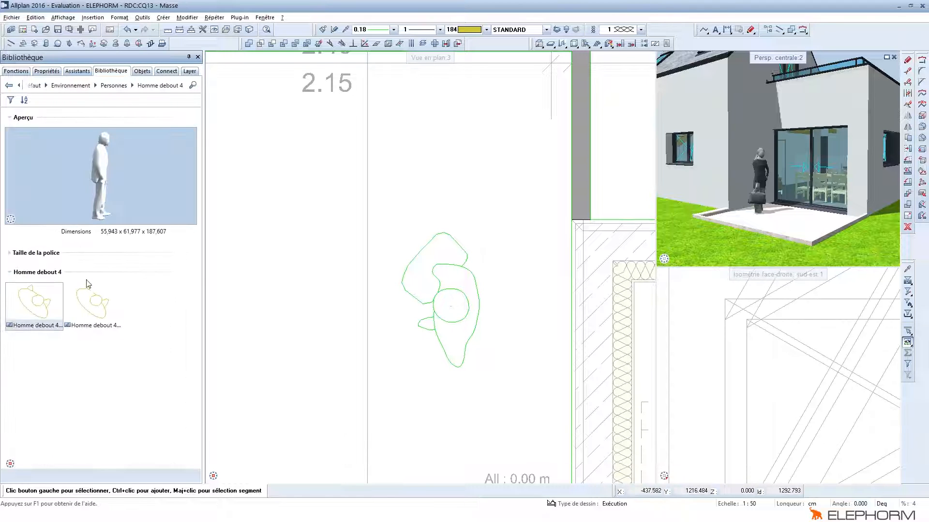
{"action": "left_click", "coordinate": [96, 307]}
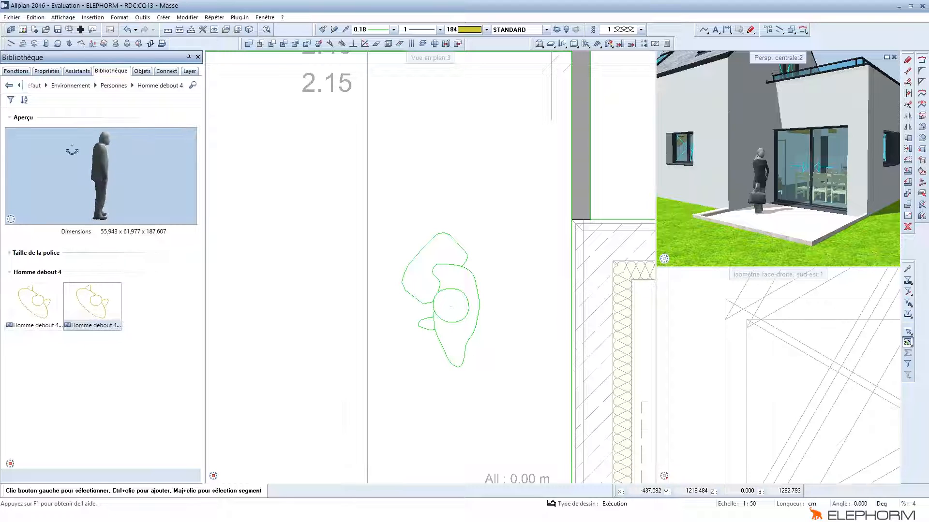
{"action": "left_click_drag", "start_coordinate": [309, 154], "coordinate": [425, 149]}
{"action": "scroll", "coordinate": [108, 152], "scroll_direction": "up", "scroll_amount": 3}
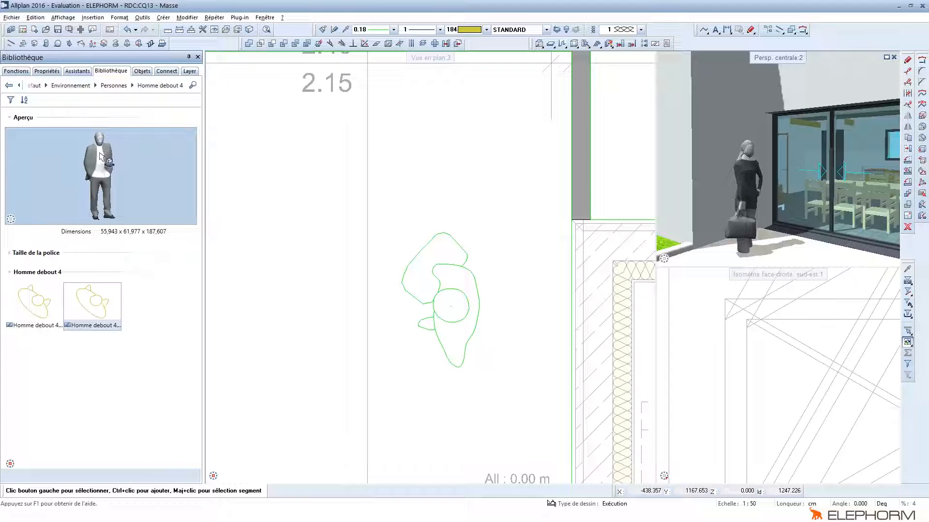
Place the textured "Homme debout 4" figure on the entrance path just outside the door marked PE
{"action": "double_click", "coordinate": [95, 307]}
{"action": "scroll", "coordinate": [416, 145], "scroll_direction": "down", "scroll_amount": 5}
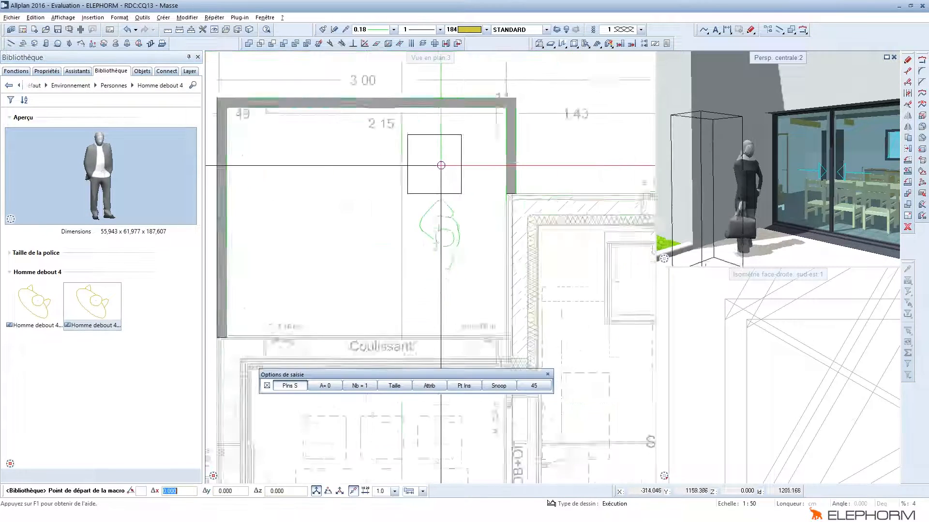
{"action": "scroll", "coordinate": [406, 223], "scroll_direction": "up", "scroll_amount": 6}
{"action": "left_click", "coordinate": [431, 241]}
{"action": "scroll", "coordinate": [419, 236], "scroll_direction": "up", "scroll_amount": 1}
Rotate the standing man on the entrance path by 180° about the centre of his head
{"action": "key", "text": "r"}
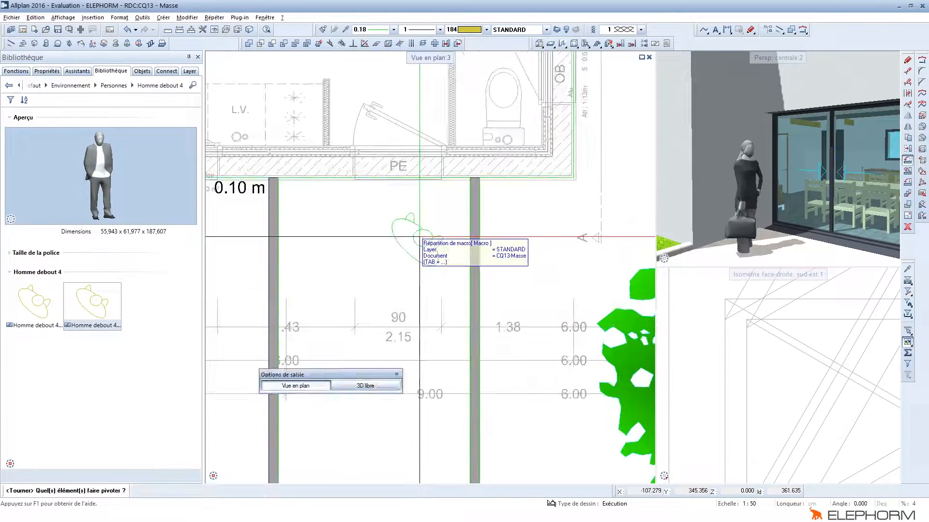
{"action": "left_click", "coordinate": [419, 236]}
{"action": "left_click", "coordinate": [419, 236]}
{"action": "type", "text": "18"}
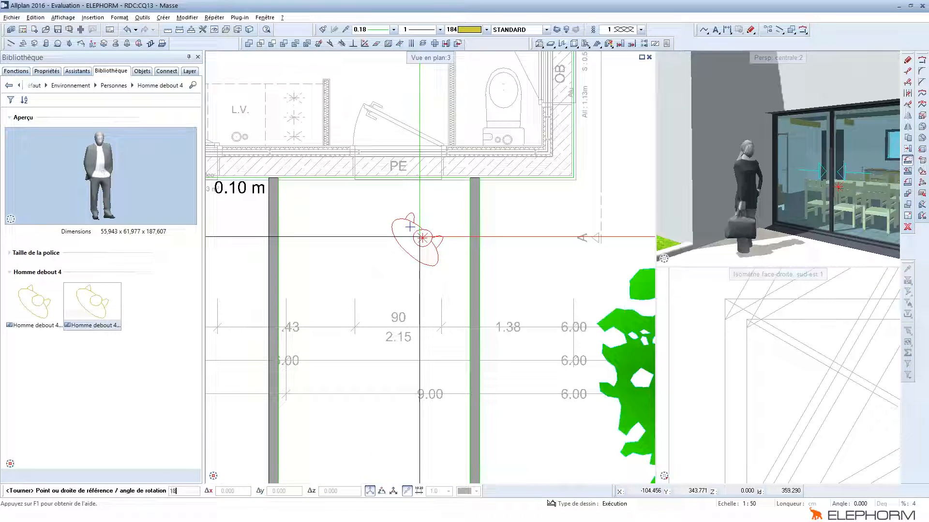
{"action": "type", "text": "0"}
{"action": "key", "text": "Return"}
Examine the man at the entrance and the rest of the house in the perspective view, ending at the terrace
{"action": "scroll", "coordinate": [771, 195], "scroll_direction": "down", "scroll_amount": 5}
{"action": "left_click_drag", "start_coordinate": [771, 195], "coordinate": [842, 191], "text": "ctrl"}
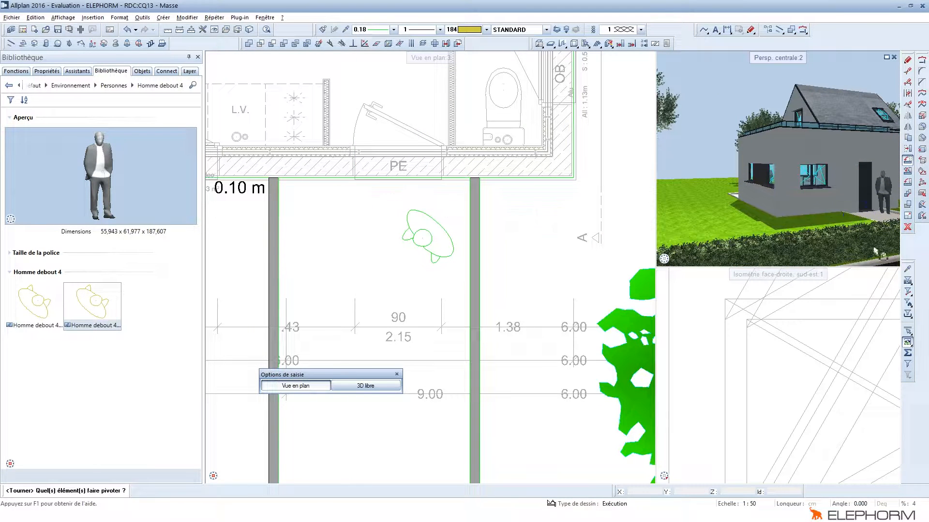
{"action": "middle_click_drag", "start_coordinate": [827, 203], "coordinate": [785, 199]}
{"action": "left_click_drag", "start_coordinate": [785, 199], "coordinate": [857, 203], "text": "ctrl"}
{"action": "scroll", "coordinate": [780, 189], "scroll_direction": "up", "scroll_amount": 3}
{"action": "scroll", "coordinate": [790, 190], "scroll_direction": "down", "scroll_amount": 6}
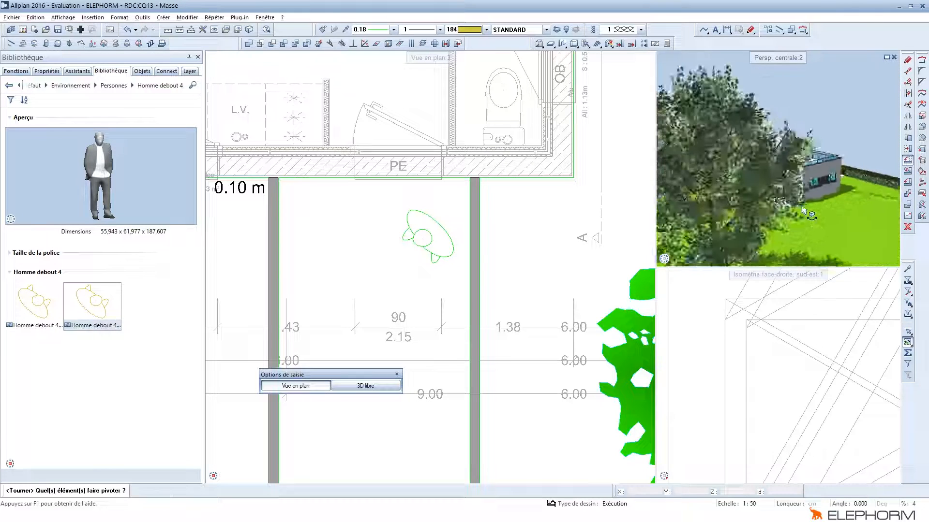
{"action": "scroll", "coordinate": [810, 214], "scroll_direction": "up", "scroll_amount": 5}
{"action": "left_click_drag", "start_coordinate": [788, 217], "coordinate": [782, 211], "text": "ctrl"}
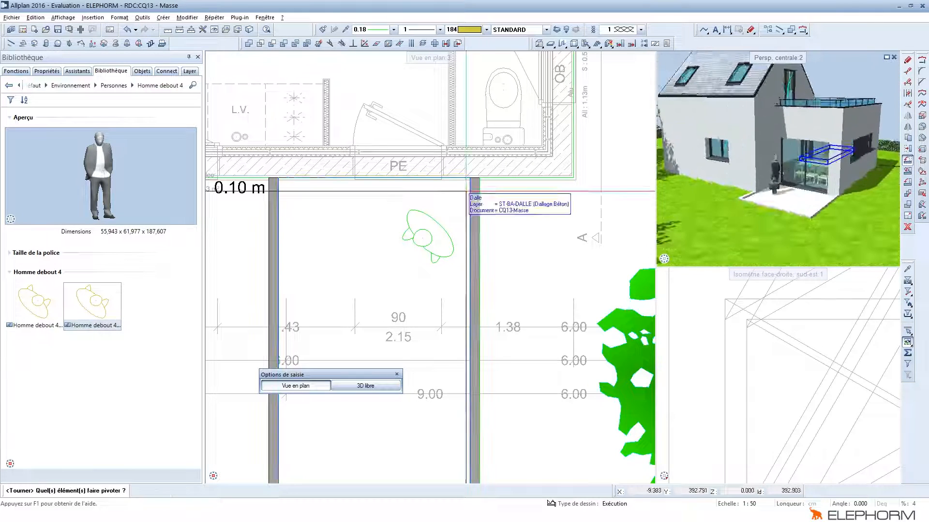
Browse to Mobilier d'extérieur under Environnement and preview the parasols, "Chaise longue A" and "Chaise B"
{"action": "left_click", "coordinate": [68, 85]}
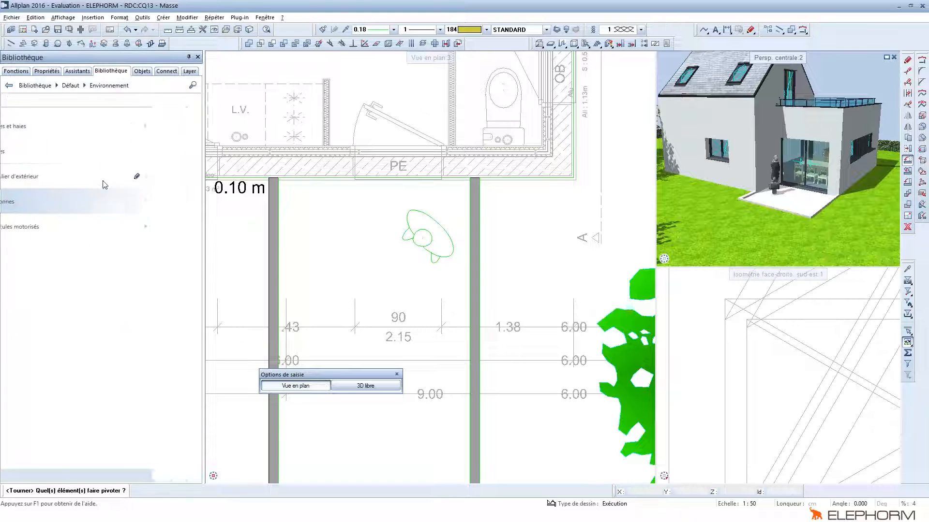
{"action": "left_click", "coordinate": [71, 179]}
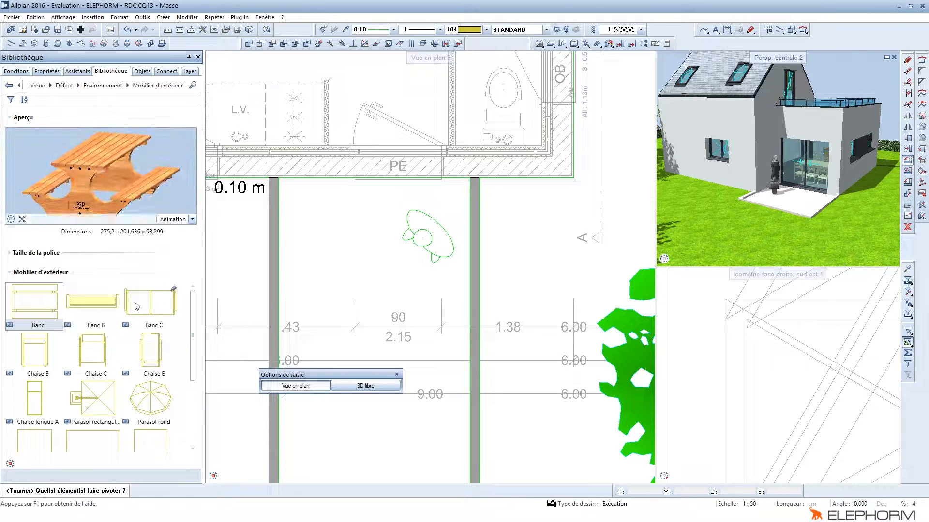
{"action": "left_click", "coordinate": [150, 400]}
{"action": "left_click", "coordinate": [85, 410]}
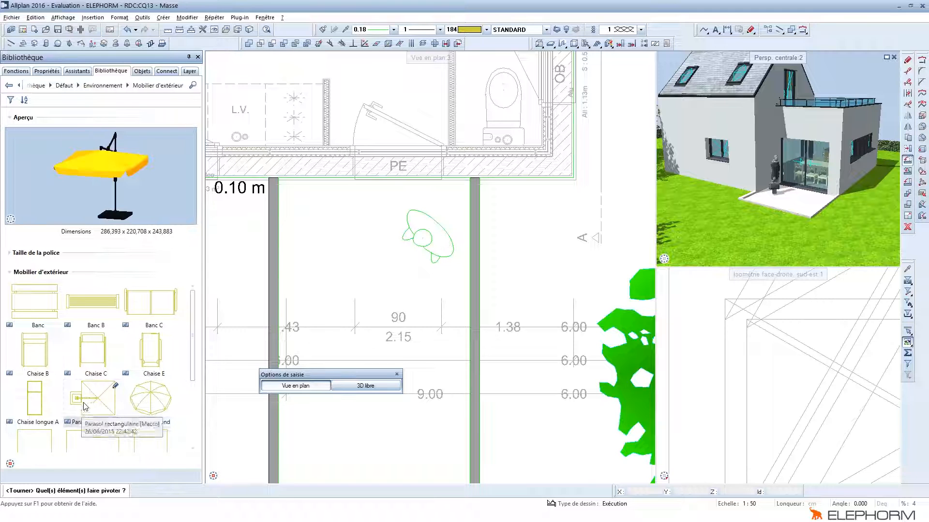
{"action": "left_click", "coordinate": [33, 404]}
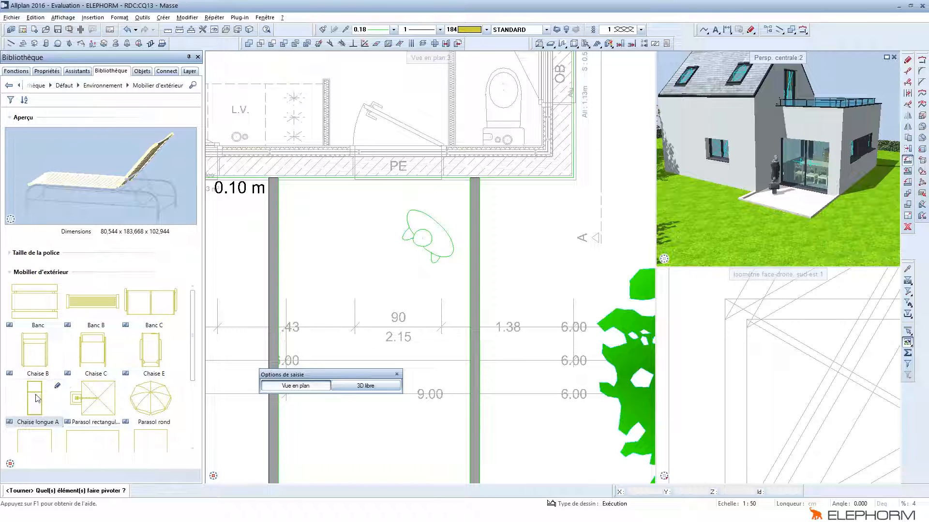
{"action": "left_click", "coordinate": [33, 358]}
Place one "Chaise B" on the terrace, beside the standing woman, and check it in the perspective view
{"action": "double_click", "coordinate": [37, 358]}
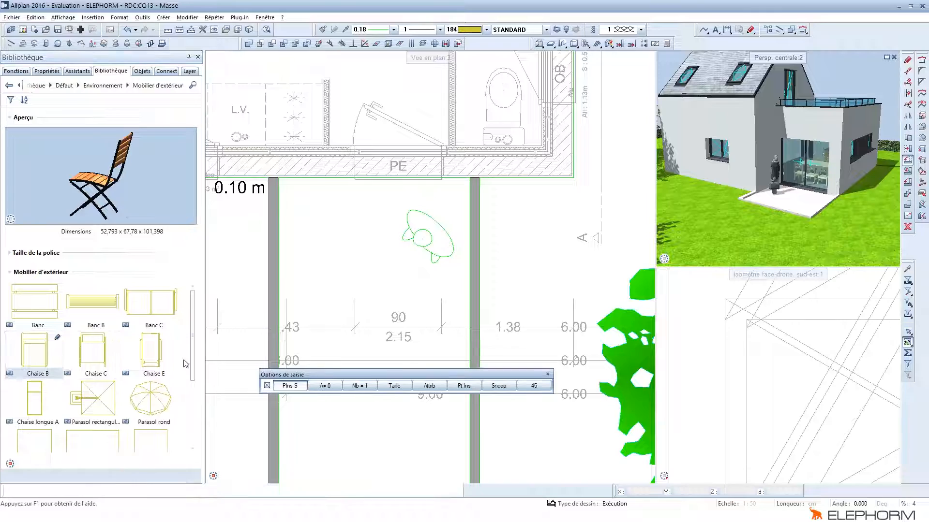
{"action": "scroll", "coordinate": [413, 361], "scroll_direction": "down", "scroll_amount": 4}
{"action": "scroll", "coordinate": [342, 121], "scroll_direction": "up", "scroll_amount": 4}
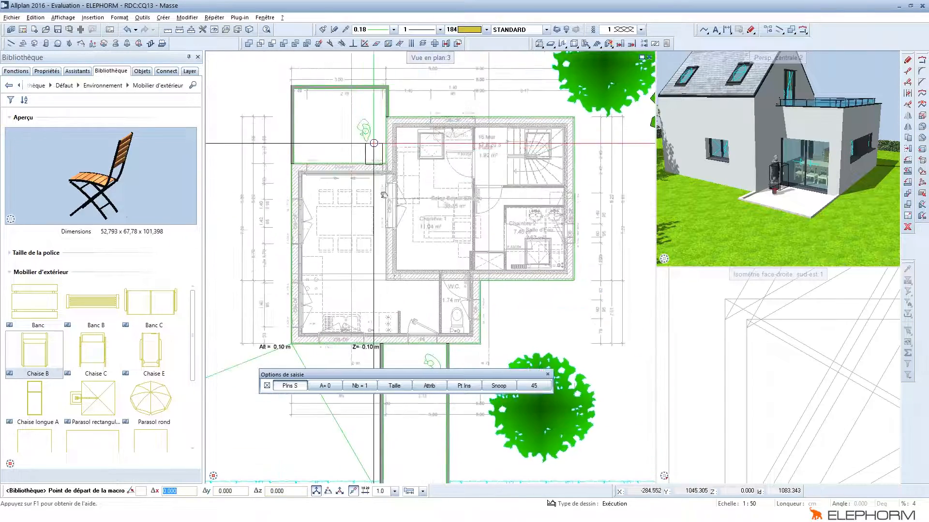
{"action": "left_click", "coordinate": [342, 154]}
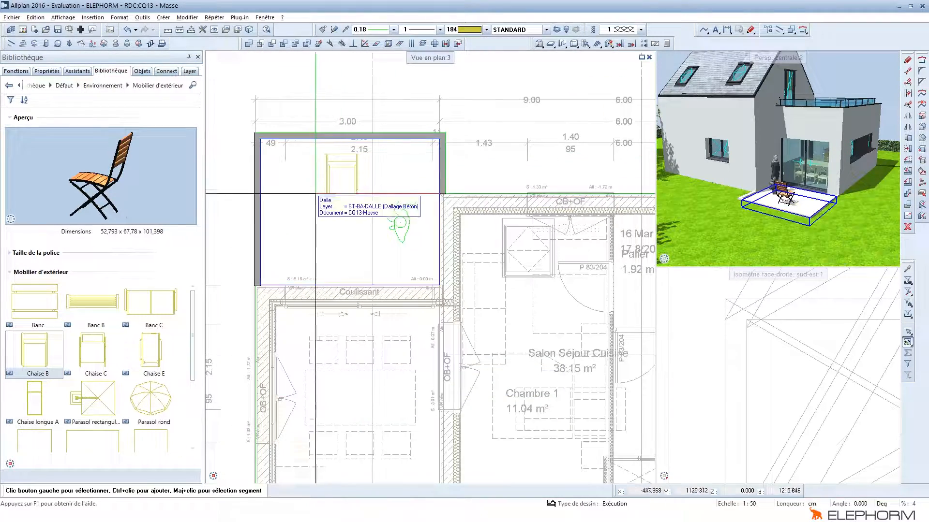
{"action": "key", "text": "Escape"}
{"action": "scroll", "coordinate": [770, 205], "scroll_direction": "up", "scroll_amount": 3}
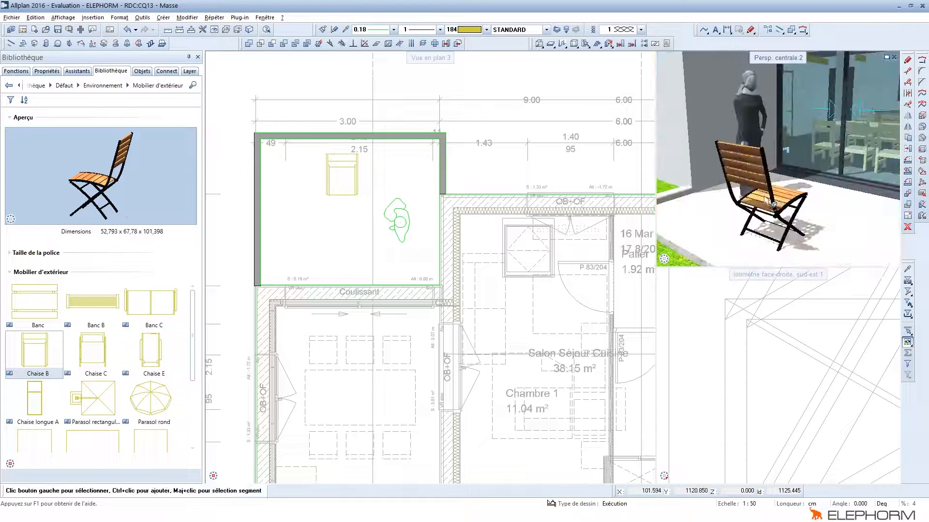
{"action": "scroll", "coordinate": [770, 204], "scroll_direction": "down", "scroll_amount": 2}
Mirror-copy the terrace chair across a horizontal axis in plan so that the two chairs face each other
{"action": "middle_click_drag", "start_coordinate": [354, 183], "coordinate": [355, 194]}
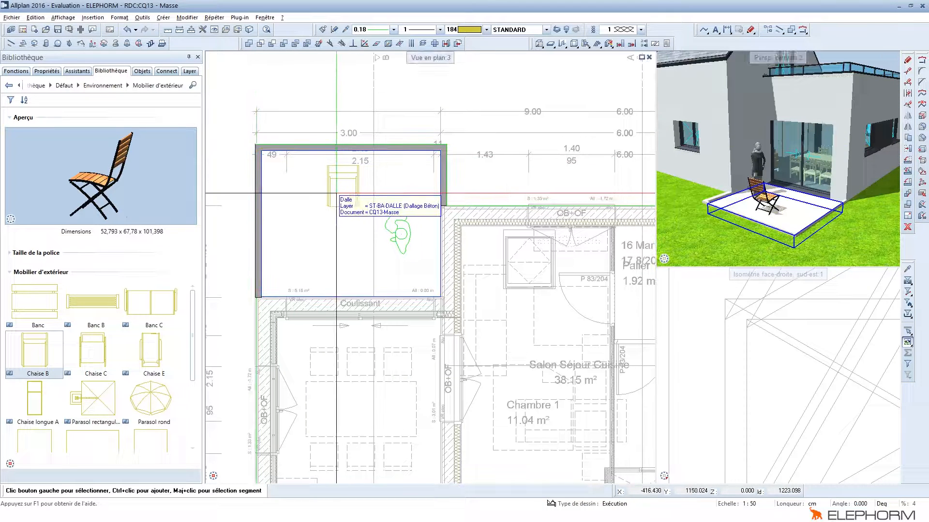
{"action": "key", "text": "m"}
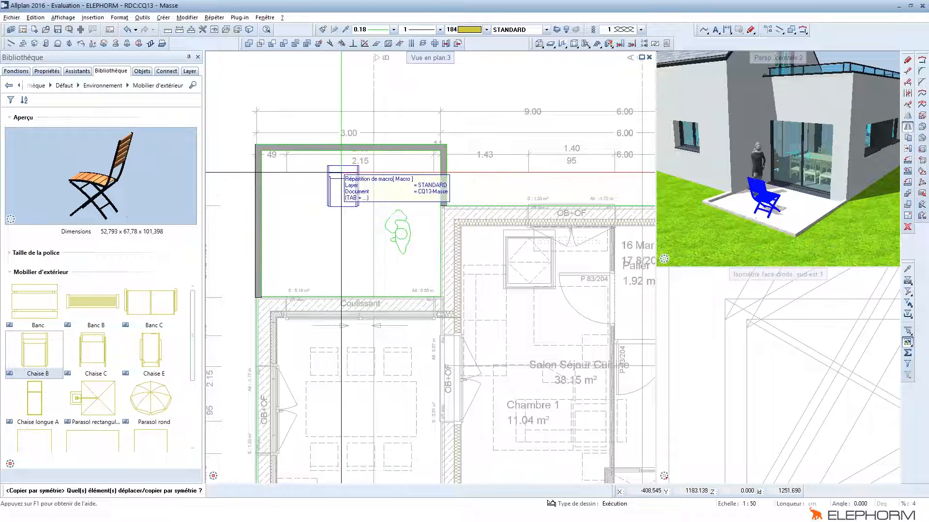
{"action": "left_click", "coordinate": [340, 172]}
{"action": "scroll", "coordinate": [331, 215], "scroll_direction": "up", "scroll_amount": 3}
{"action": "left_click", "coordinate": [320, 218]}
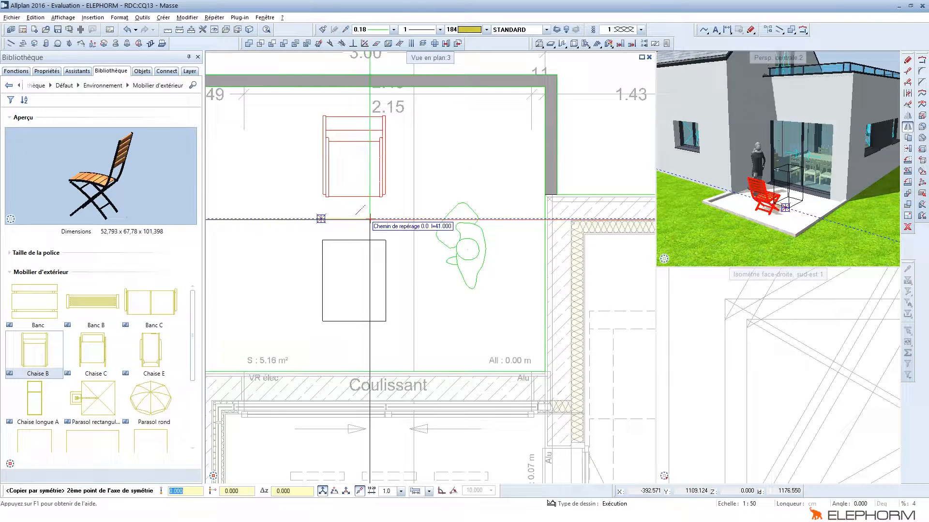
{"action": "left_click", "coordinate": [369, 218]}
{"action": "key", "text": "Escape"}
Copy the two facing terrace chairs about 441 cm horizontally in plan, into the empty area on the left outside the terrace
{"action": "key", "text": "c"}
{"action": "right_click", "coordinate": [354, 213]}
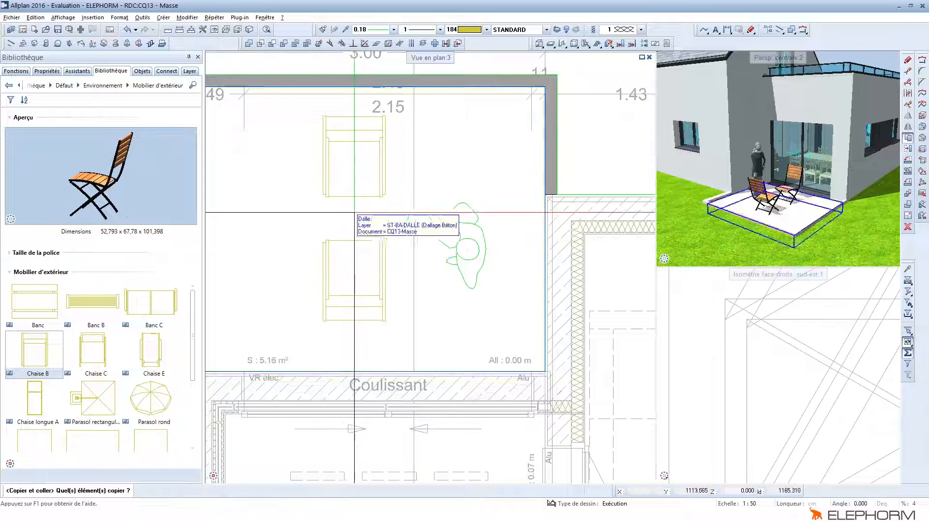
{"action": "left_click", "coordinate": [355, 196]}
{"action": "left_click", "coordinate": [355, 241]}
{"action": "right_click", "coordinate": [355, 223]}
{"action": "left_click", "coordinate": [355, 222]}
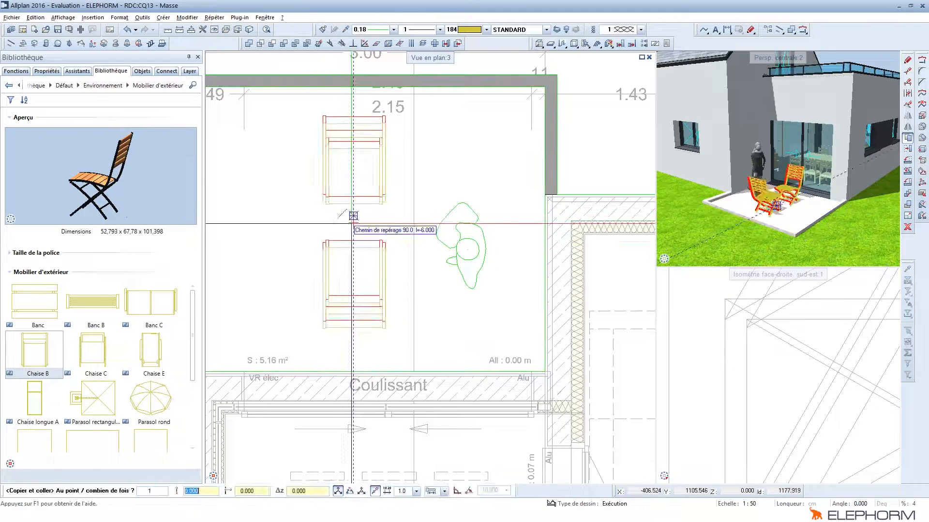
{"action": "scroll", "coordinate": [456, 234], "scroll_direction": "down", "scroll_amount": 5}
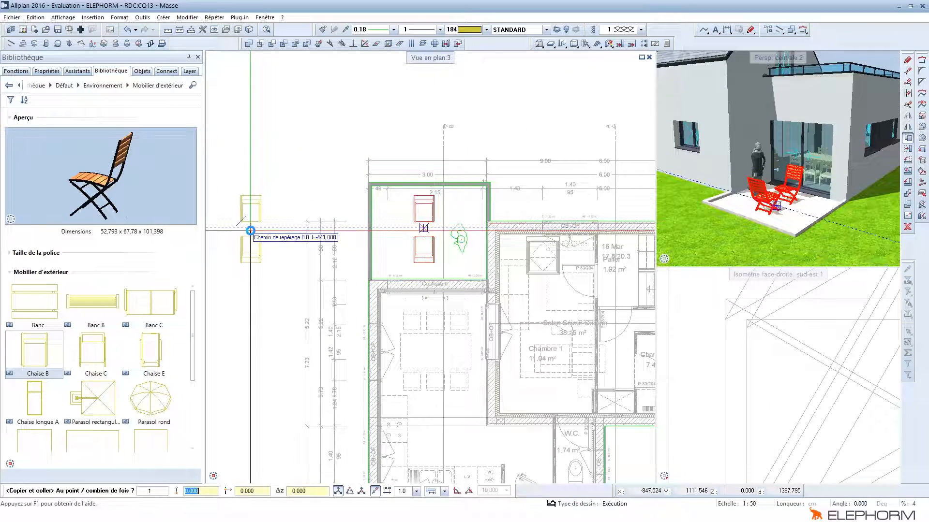
{"action": "key", "text": "Escape"}
Rotate the copied pair of chairs by 90° about the point midway between them
{"action": "key", "text": "t"}
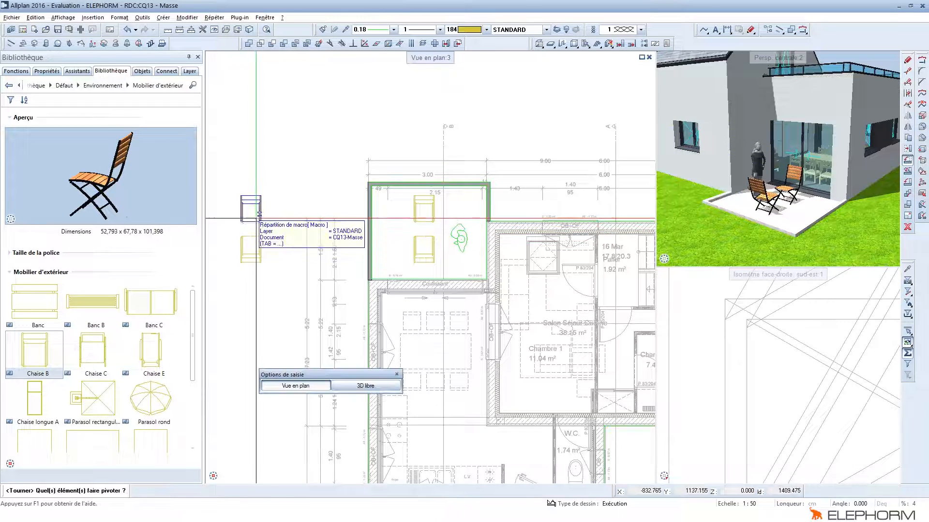
{"action": "left_click", "coordinate": [246, 241]}
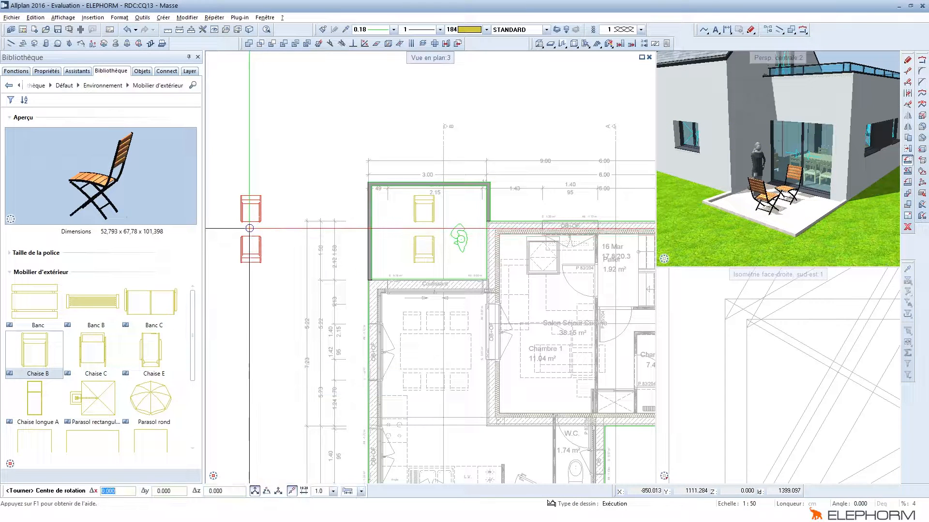
{"action": "left_click", "coordinate": [250, 227]}
{"action": "type", "text": "90"}
{"action": "key", "text": "Return"}
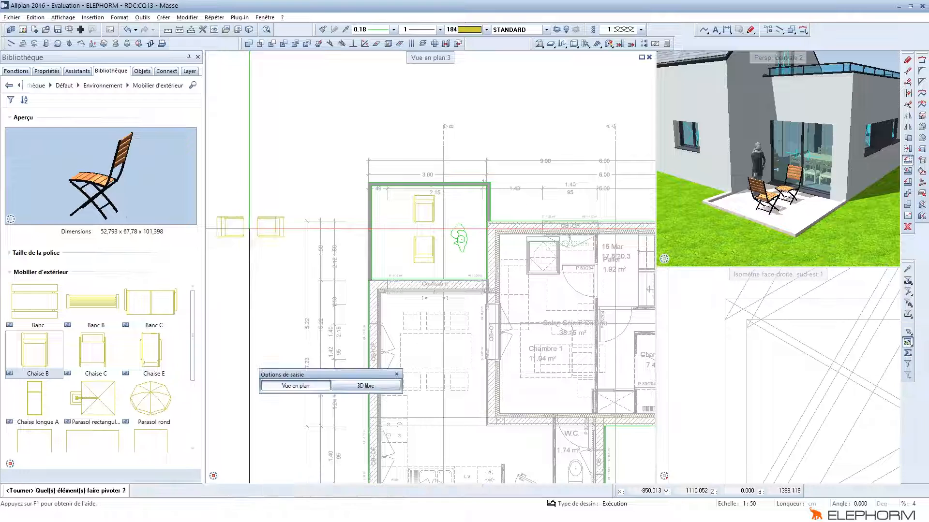
Move the rotated pair of chairs onto the terrace, crosswise between the first two chairs, and check the group in the perspective view
{"action": "key", "text": "Escape"}
{"action": "key", "text": "d"}
{"action": "left_click_drag", "start_coordinate": [215, 210], "coordinate": [290, 245]}
{"action": "right_click", "coordinate": [253, 221]}
{"action": "left_click", "coordinate": [253, 221]}
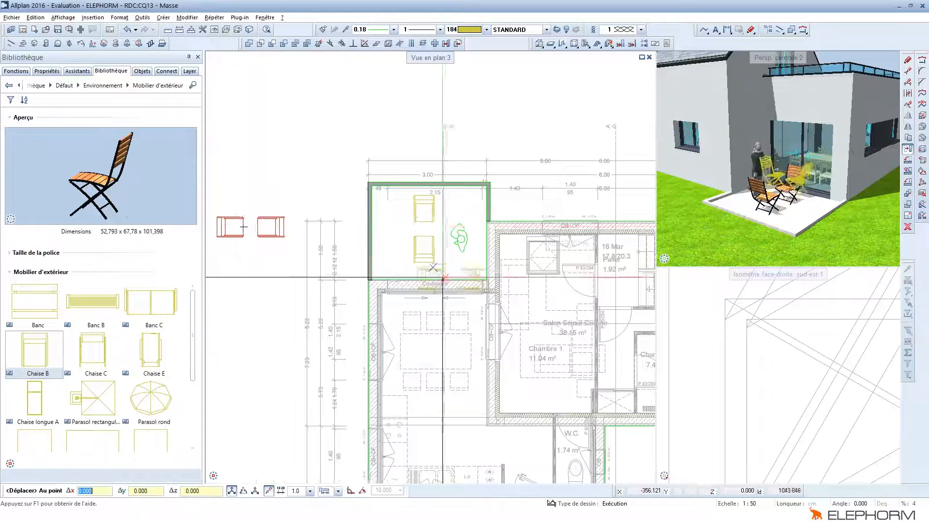
{"action": "scroll", "coordinate": [426, 242], "scroll_direction": "up", "scroll_amount": 4}
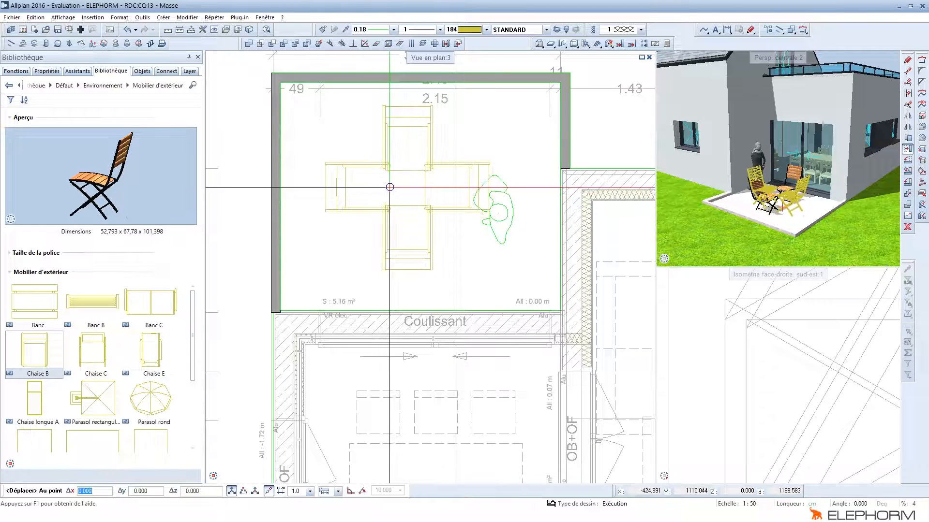
{"action": "left_click", "coordinate": [389, 187]}
{"action": "scroll", "coordinate": [779, 203], "scroll_direction": "up", "scroll_amount": 5}
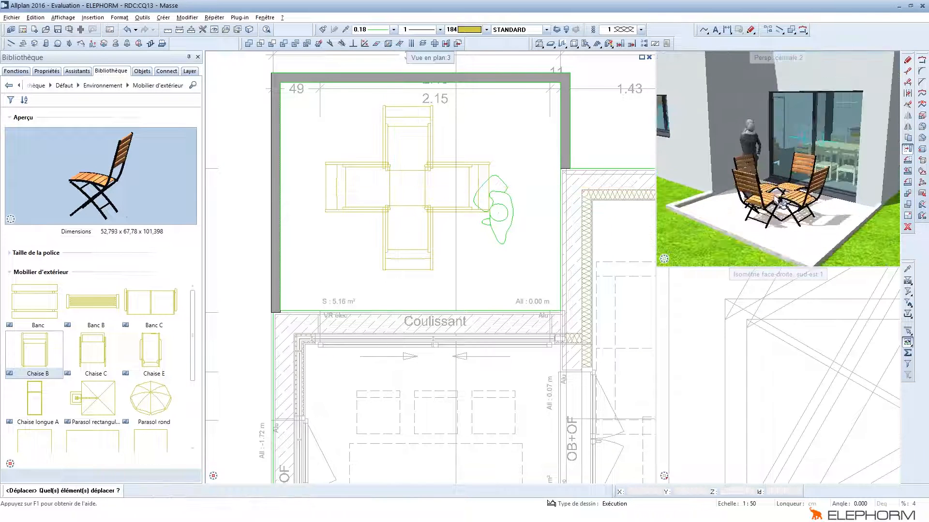
{"action": "scroll", "coordinate": [779, 206], "scroll_direction": "down", "scroll_amount": 5}
{"action": "scroll", "coordinate": [501, 189], "scroll_direction": "down", "scroll_amount": 2}
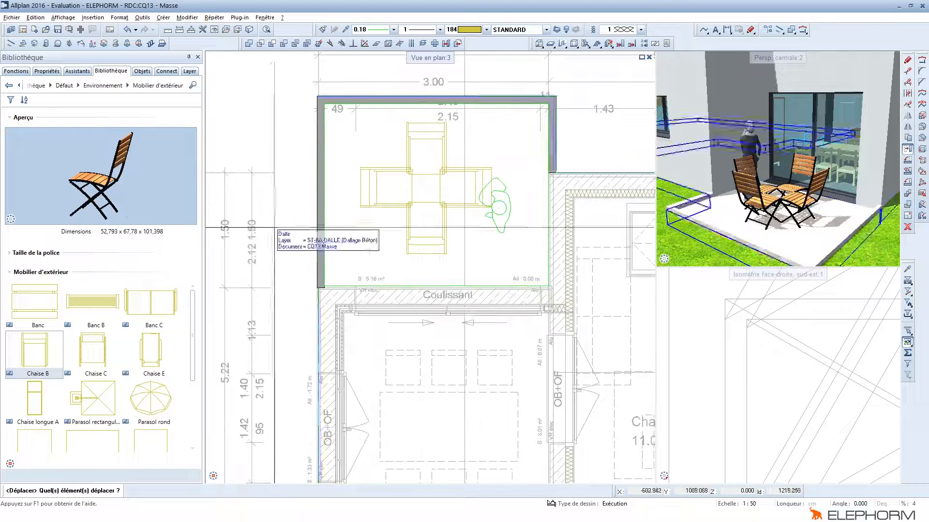
Preview the garden tables and stools in the Mobilier d'extérieur library, including "Table H", "Tabouret C", "Table B 70x70x80" and "Table F 70x70x21"
{"action": "left_click", "coordinate": [97, 332]}
{"action": "scroll", "coordinate": [97, 334], "scroll_direction": "down", "scroll_amount": 3}
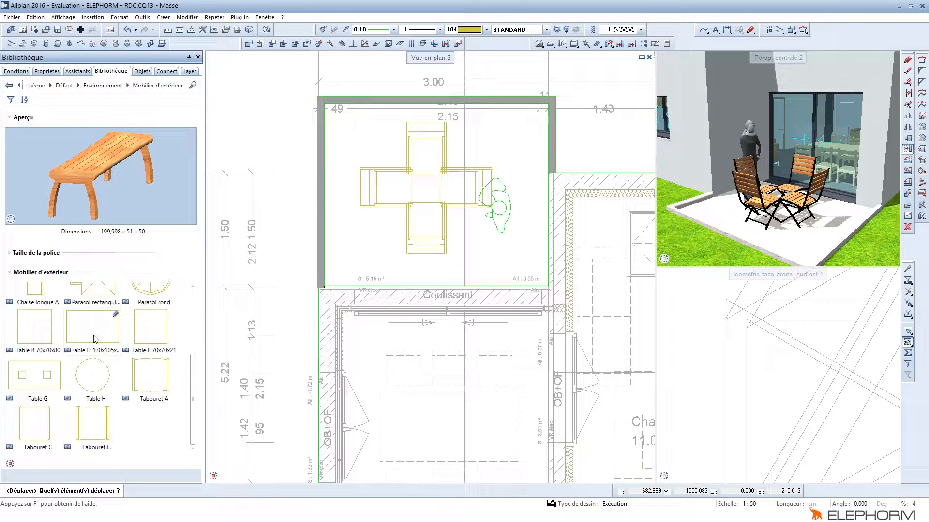
{"action": "left_click", "coordinate": [45, 331]}
{"action": "left_click", "coordinate": [92, 375]}
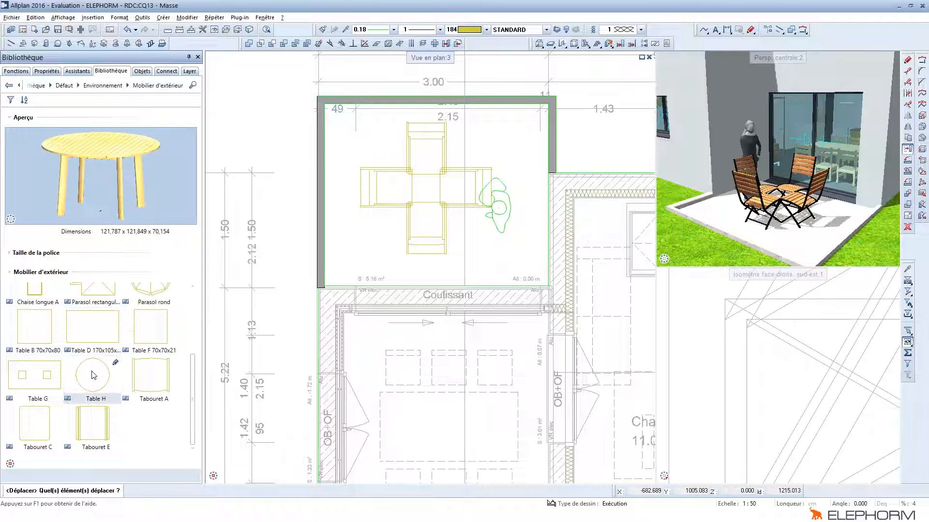
{"action": "scroll", "coordinate": [144, 321], "scroll_direction": "up", "scroll_amount": 2}
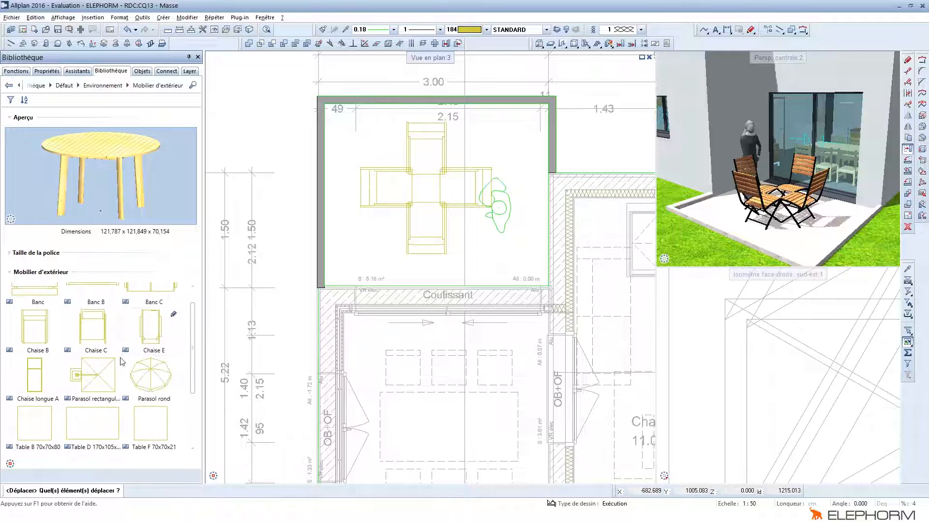
{"action": "scroll", "coordinate": [97, 373], "scroll_direction": "down", "scroll_amount": 1}
{"action": "scroll", "coordinate": [84, 374], "scroll_direction": "down", "scroll_amount": 1}
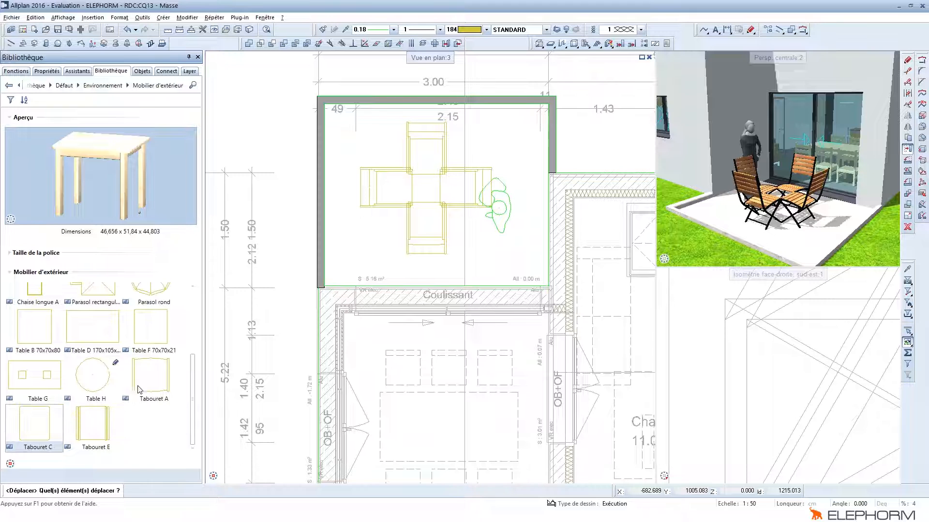
{"action": "scroll", "coordinate": [88, 367], "scroll_direction": "up", "scroll_amount": 1}
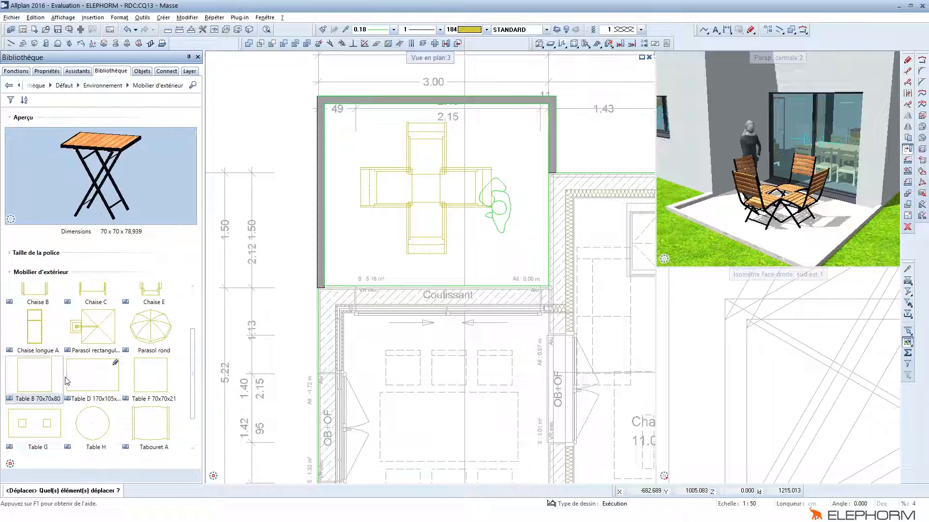
{"action": "scroll", "coordinate": [117, 359], "scroll_direction": "up", "scroll_amount": 1}
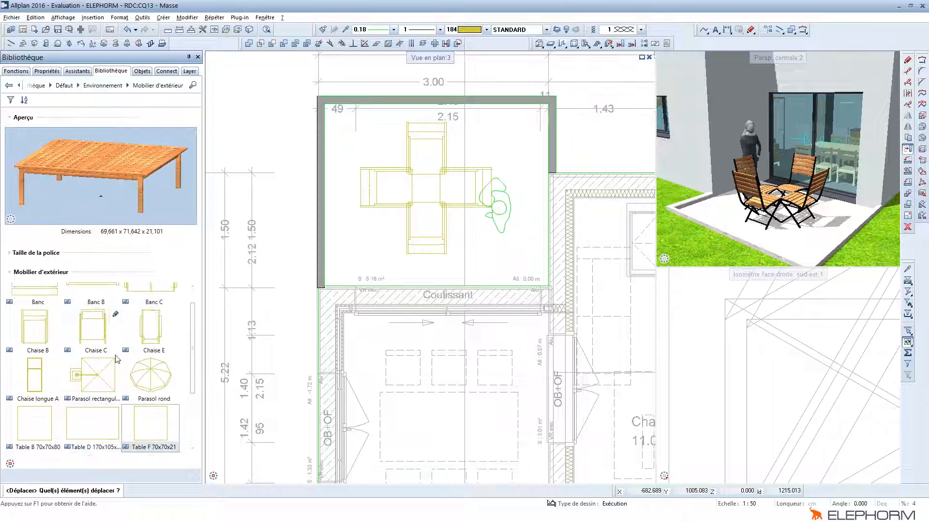
Place "Table F 70x70x21" in the middle of the four terrace chairs and inspect it up close in the perspective view
{"action": "left_click", "coordinate": [151, 418]}
{"action": "scroll", "coordinate": [405, 203], "scroll_direction": "up", "scroll_amount": 2}
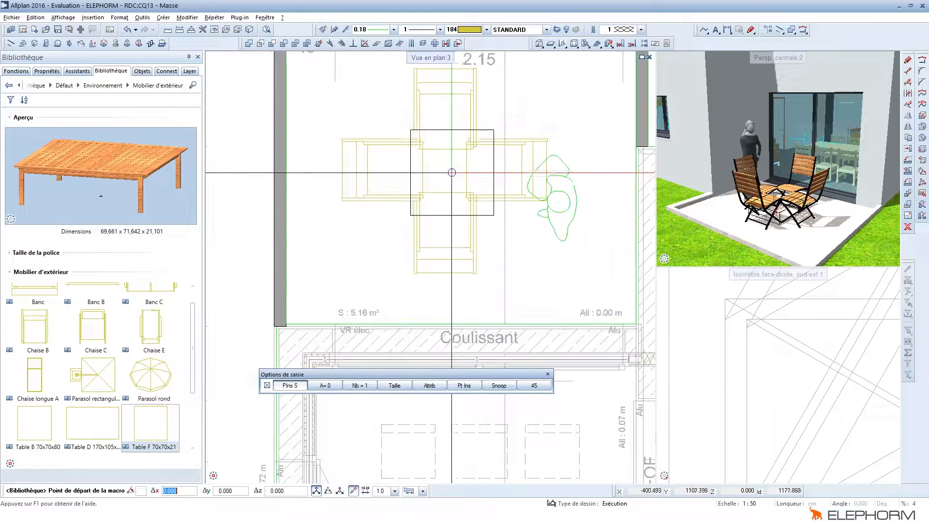
{"action": "left_click", "coordinate": [422, 184]}
{"action": "key", "text": "Escape"}
{"action": "scroll", "coordinate": [795, 211], "scroll_direction": "up", "scroll_amount": 5}
{"action": "scroll", "coordinate": [793, 210], "scroll_direction": "down", "scroll_amount": 1}
{"action": "left_click_drag", "start_coordinate": [759, 204], "coordinate": [759, 204]}
{"action": "double_click", "coordinate": [760, 209]}
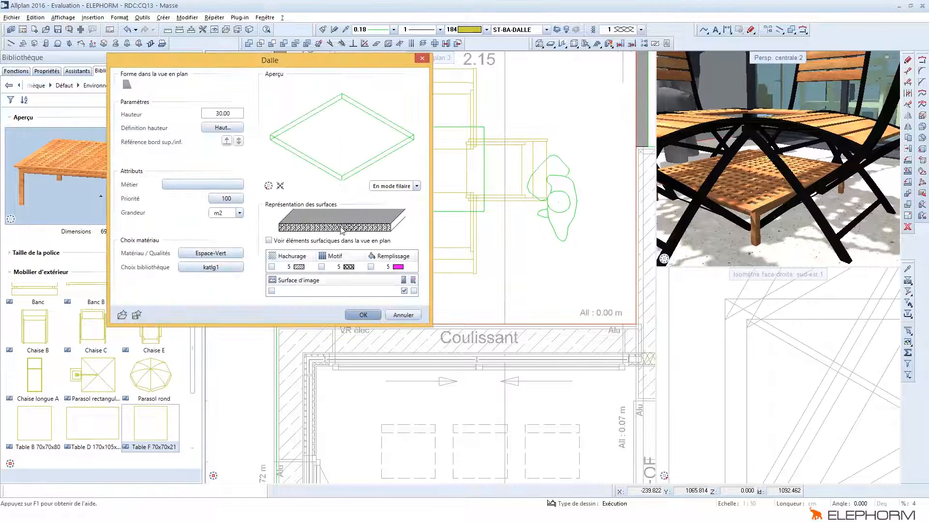
{"action": "key", "text": "Escape"}
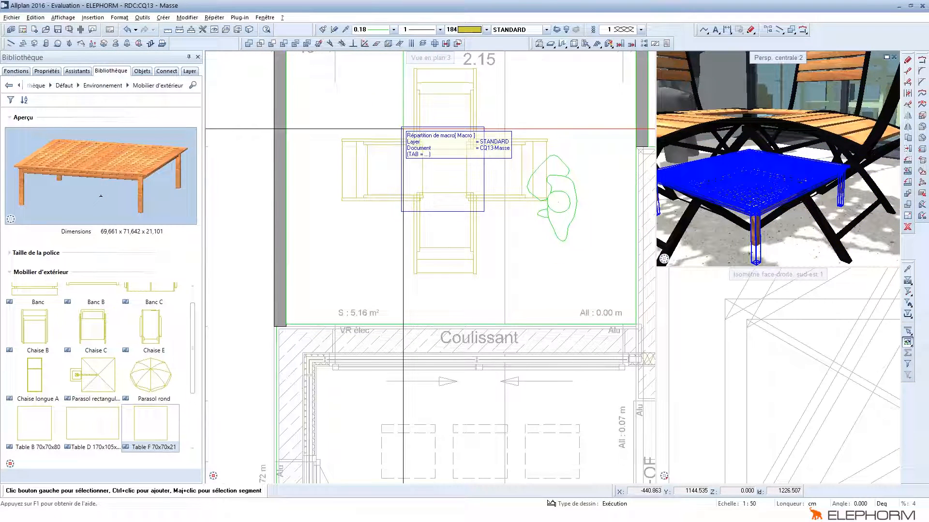
Open the table's macro for modification and edit the geometric elements of its 3D sub-macro
{"action": "right_click", "coordinate": [403, 130]}
{"action": "left_click", "coordinate": [438, 253]}
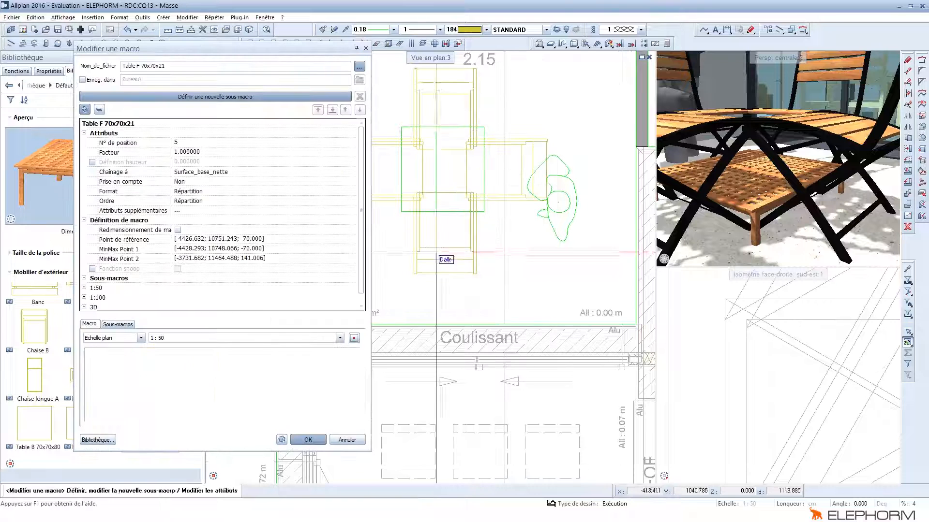
{"action": "left_click", "coordinate": [118, 324]}
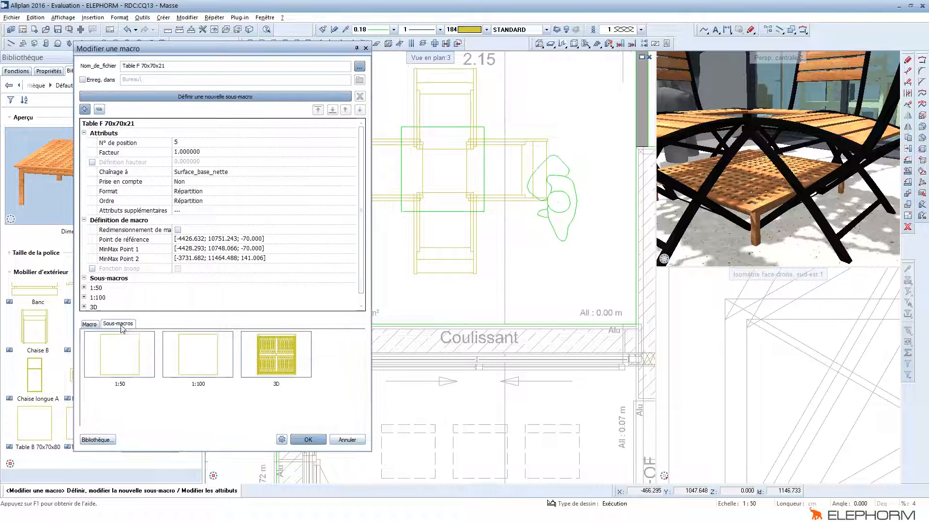
{"action": "right_click", "coordinate": [278, 348]}
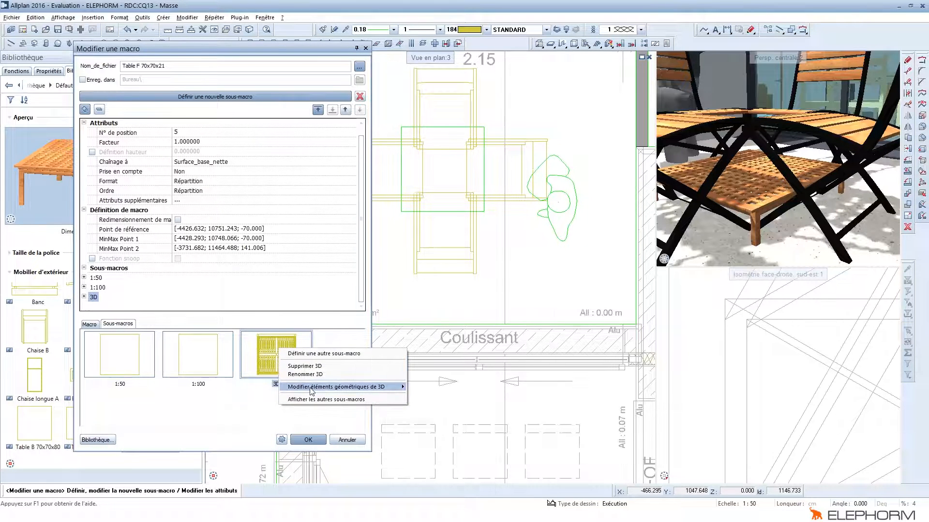
{"action": "mouse_move", "coordinate": [312, 388]}
{"action": "left_click", "coordinate": [484, 395]}
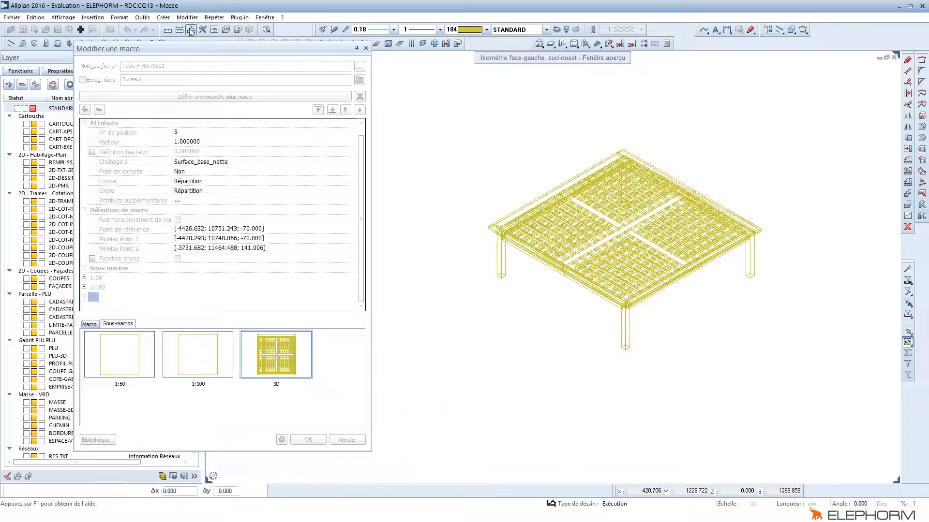
Measure the coordinates of the tabletop's corner in the isometric view
{"action": "scroll", "coordinate": [501, 222], "scroll_direction": "up", "scroll_amount": 5}
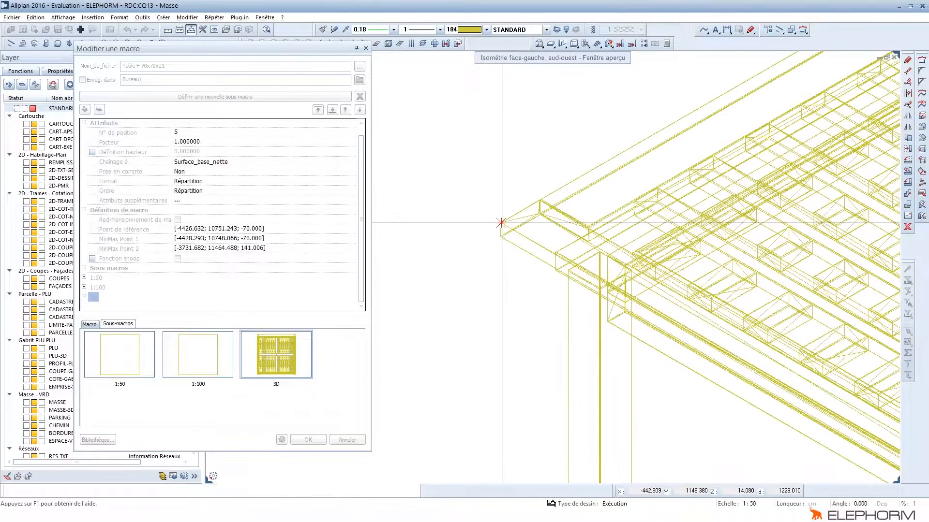
{"action": "left_click", "coordinate": [501, 222]}
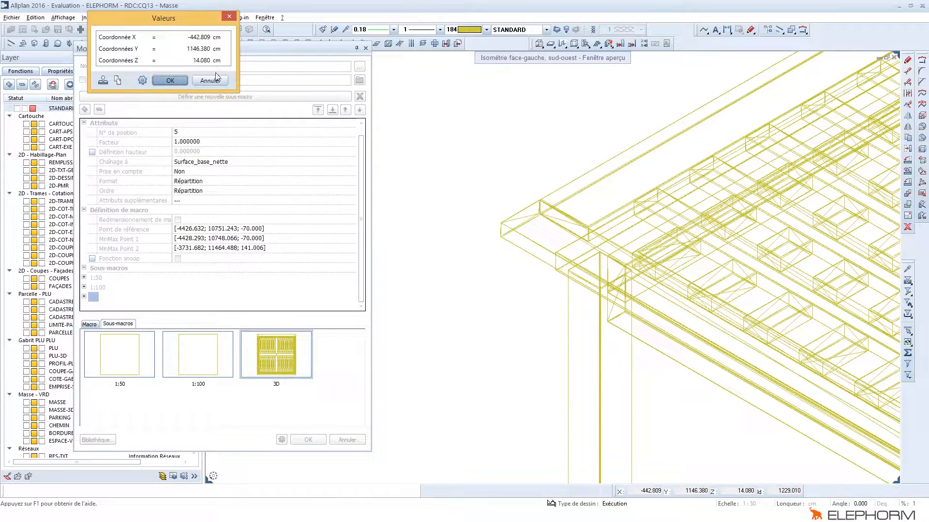
{"action": "key", "text": "Escape"}
{"action": "scroll", "coordinate": [491, 239], "scroll_direction": "down", "scroll_amount": 5}
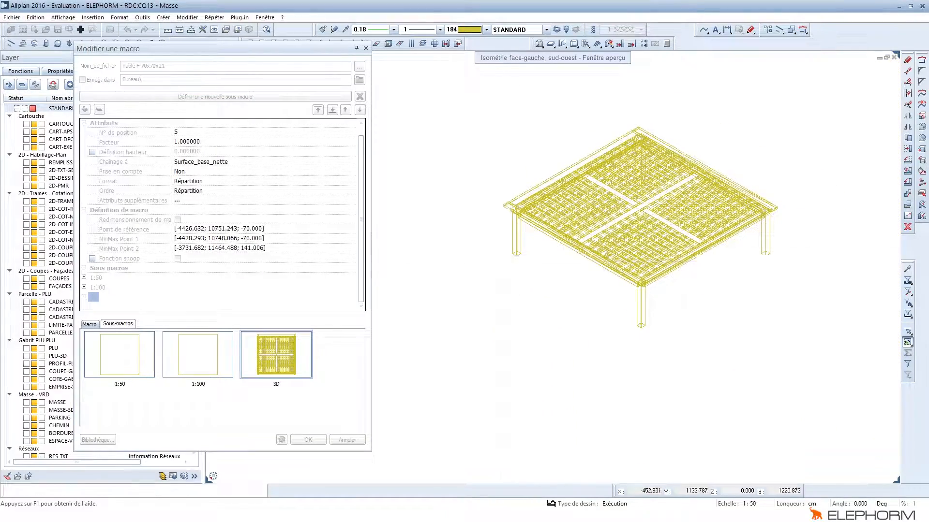
{"action": "left_click_drag", "start_coordinate": [494, 241], "coordinate": [545, 276]}
{"action": "left_click_drag", "start_coordinate": [604, 318], "coordinate": [723, 399]}
{"action": "left_click_drag", "start_coordinate": [756, 245], "coordinate": [795, 265]}
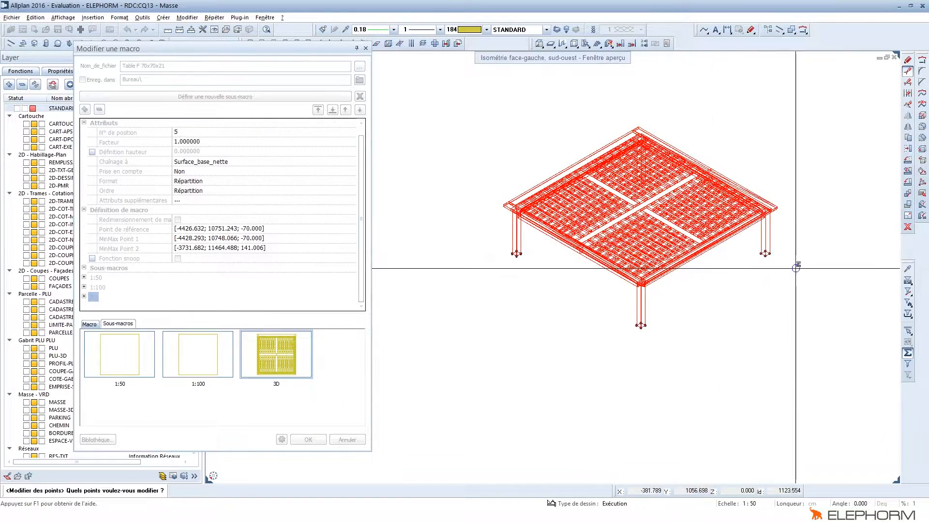
{"action": "scroll", "coordinate": [639, 164], "scroll_direction": "up", "scroll_amount": 3}
{"action": "key", "text": "ctrl+9"}
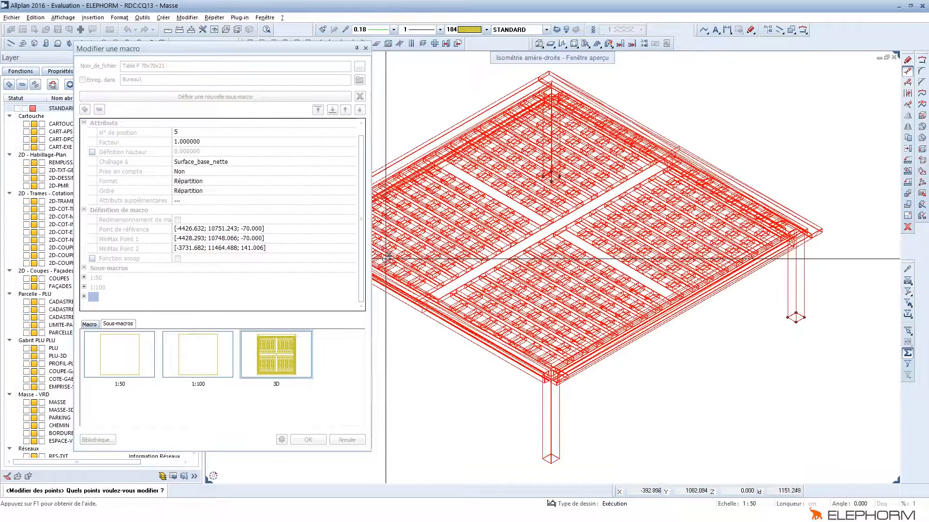
{"action": "scroll", "coordinate": [518, 475], "scroll_direction": "up", "scroll_amount": 1}
{"action": "scroll", "coordinate": [697, 208], "scroll_direction": "down", "scroll_amount": 4}
{"action": "left_click_drag", "start_coordinate": [608, 297], "coordinate": [695, 339]}
{"action": "right_click", "coordinate": [679, 312]}
{"action": "scroll", "coordinate": [655, 317], "scroll_direction": "up", "scroll_amount": 2}
{"action": "scroll", "coordinate": [647, 313], "scroll_direction": "down", "scroll_amount": 2}
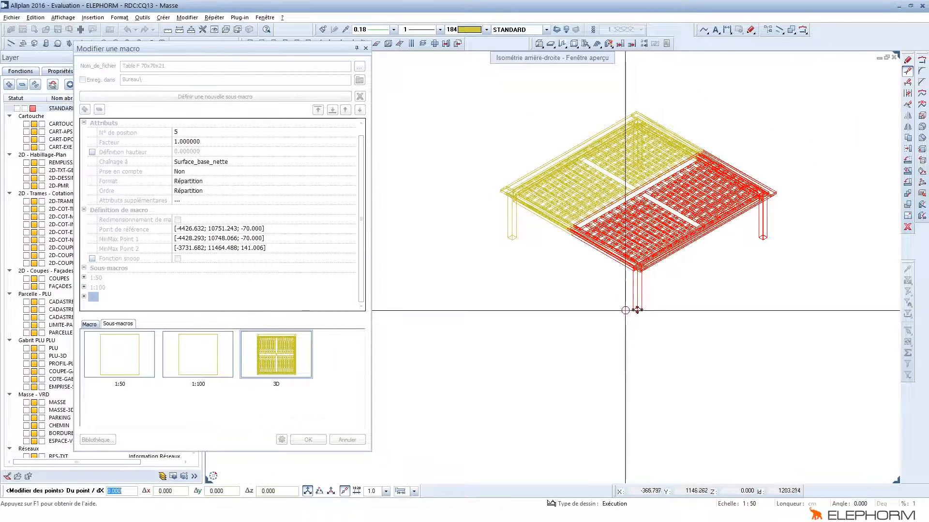
{"action": "key", "text": "Escape"}
{"action": "key", "text": "Escape"}
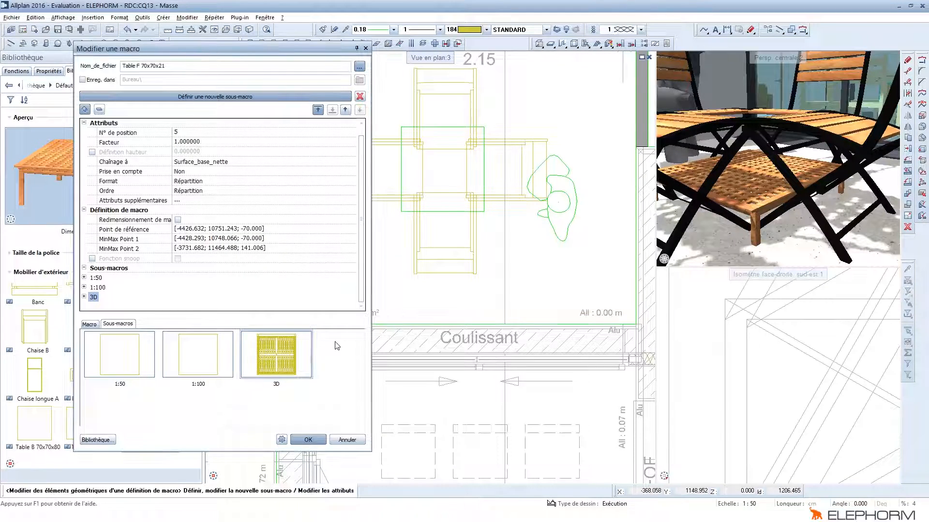
Reopen the geometric elements of the table's 3D sub-macro for editing and show them in the south front view
{"action": "right_click", "coordinate": [285, 353]}
{"action": "mouse_move", "coordinate": [343, 392]}
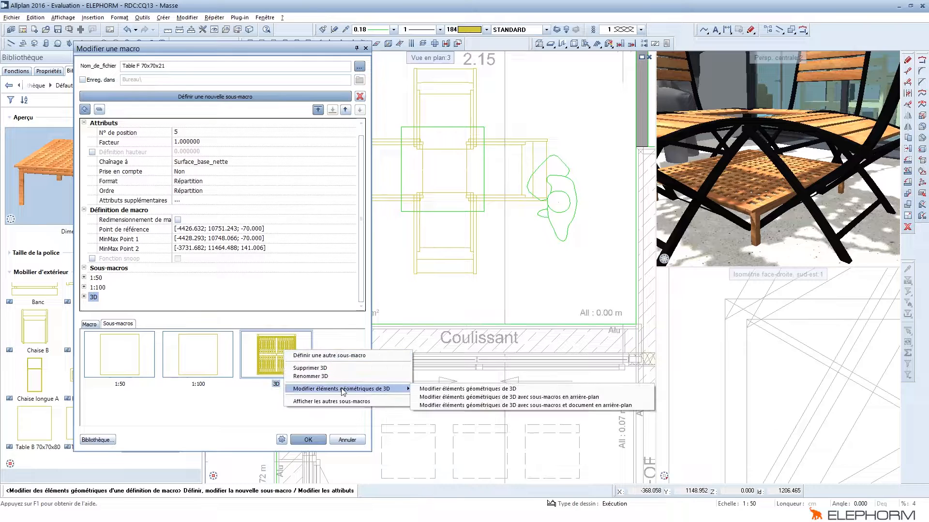
{"action": "left_click", "coordinate": [463, 400]}
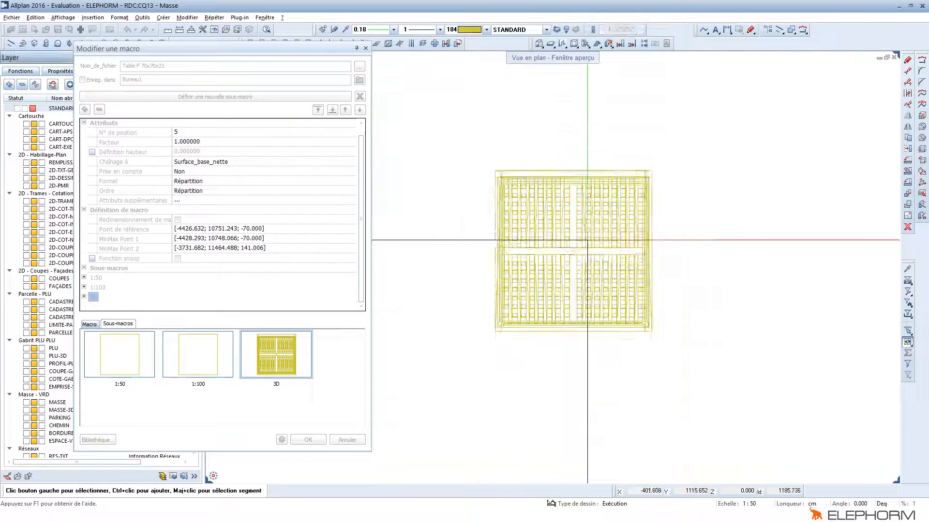
{"action": "key", "text": "ctrl+2"}
{"action": "scroll", "coordinate": [600, 253], "scroll_direction": "down", "scroll_amount": 2}
{"action": "middle_click_drag", "start_coordinate": [594, 260], "coordinate": [526, 261]}
{"action": "scroll", "coordinate": [523, 260], "scroll_direction": "up", "scroll_amount": 1}
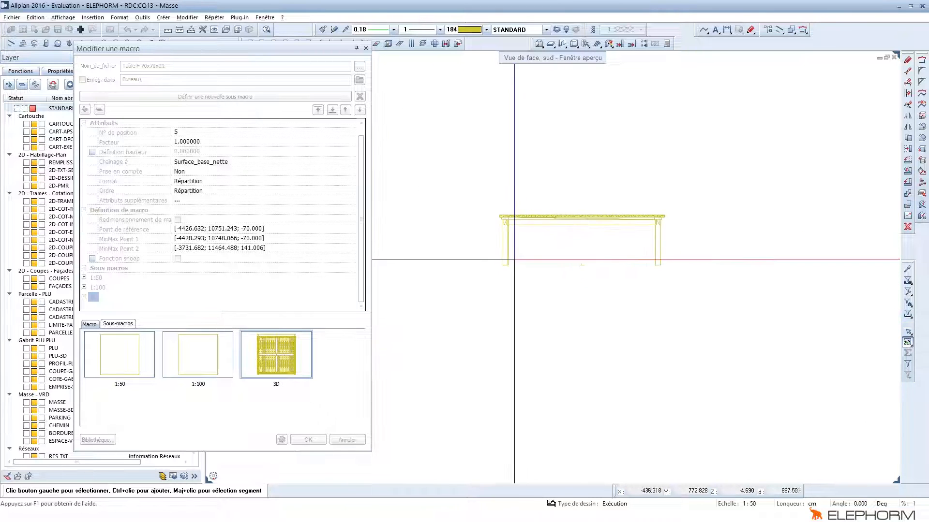
Lengthen the table legs by shifting their bottom points by -75 cm along Z in the front view
{"action": "key", "text": "m"}
{"action": "left_click_drag", "start_coordinate": [488, 251], "coordinate": [707, 294]}
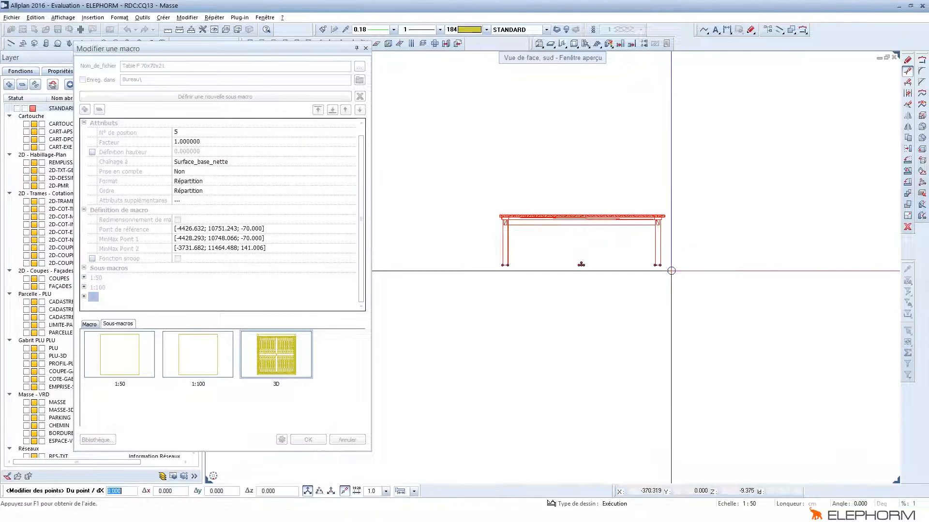
{"action": "left_click", "coordinate": [652, 258]}
{"action": "scroll", "coordinate": [657, 231], "scroll_direction": "up", "scroll_amount": 3}
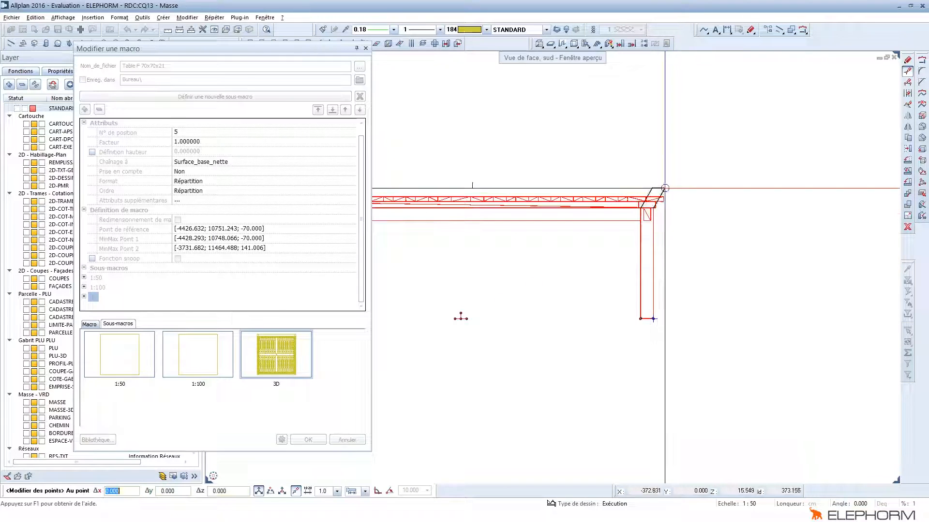
{"action": "scroll", "coordinate": [663, 196], "scroll_direction": "up", "scroll_amount": 3}
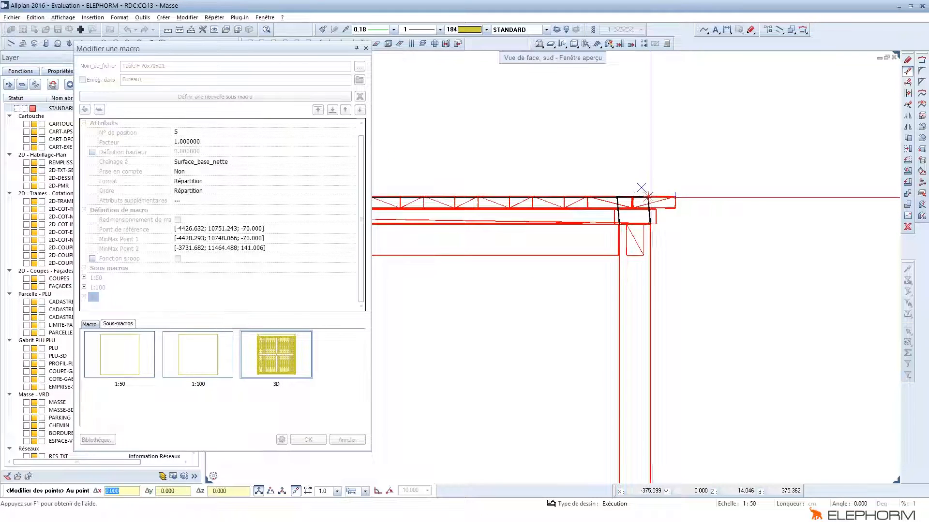
{"action": "scroll", "coordinate": [657, 170], "scroll_direction": "down", "scroll_amount": 2}
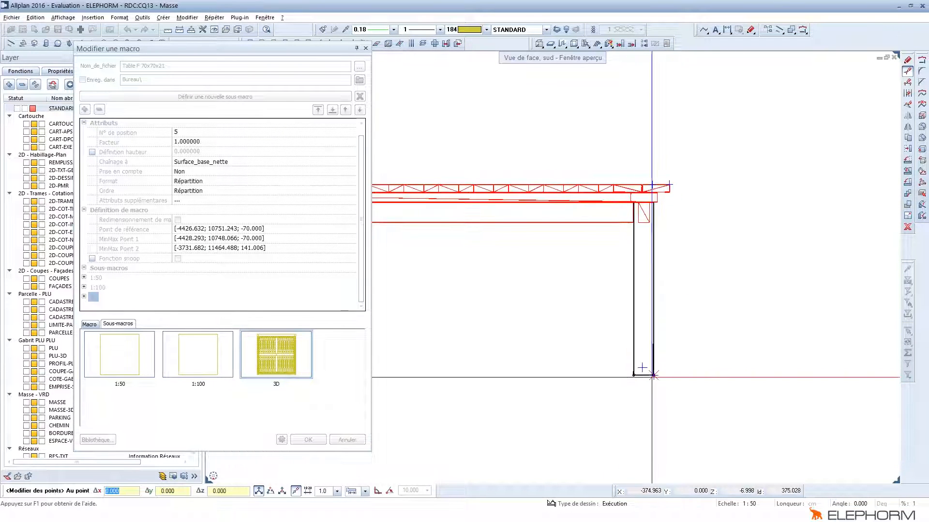
{"action": "scroll", "coordinate": [651, 184], "scroll_direction": "up", "scroll_amount": 1}
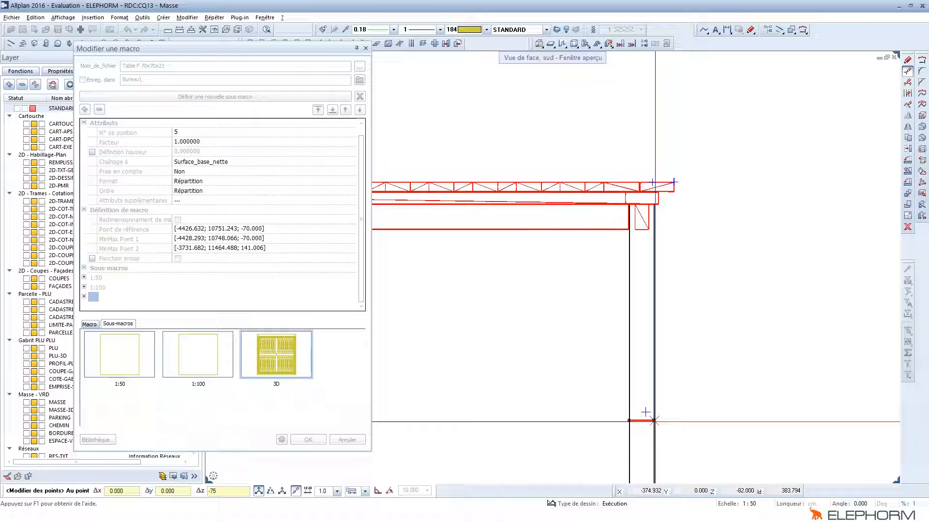
{"action": "key", "text": "Return"}
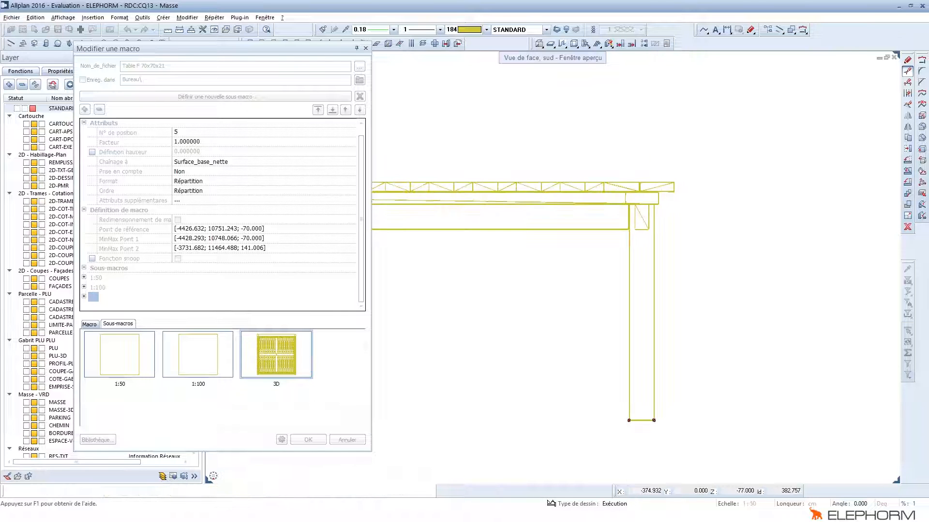
Measure the table's full height from the tabletop's upper corner to the foot of the leg
{"action": "scroll", "coordinate": [653, 271], "scroll_direction": "down", "scroll_amount": 5}
{"action": "scroll", "coordinate": [618, 326], "scroll_direction": "up", "scroll_amount": 1}
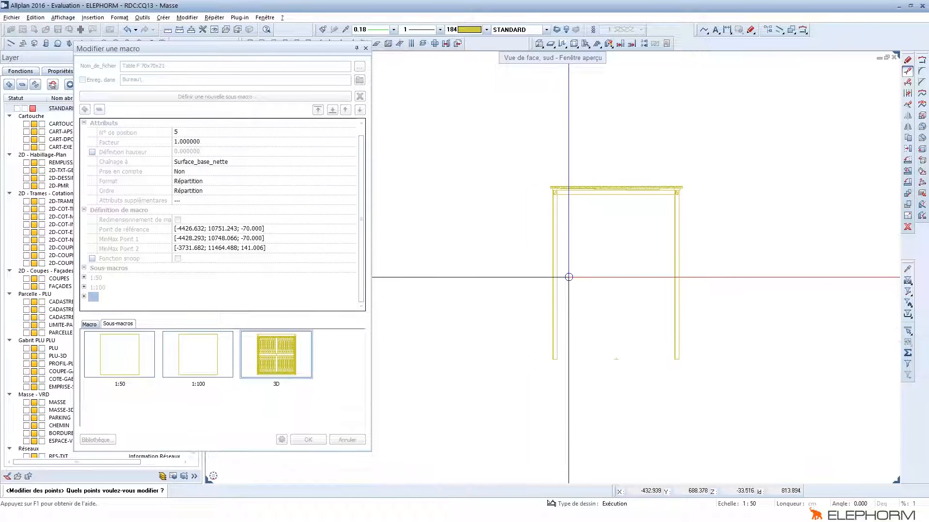
{"action": "key", "text": "m"}
{"action": "left_click", "coordinate": [681, 187]}
{"action": "left_click", "coordinate": [679, 361]}
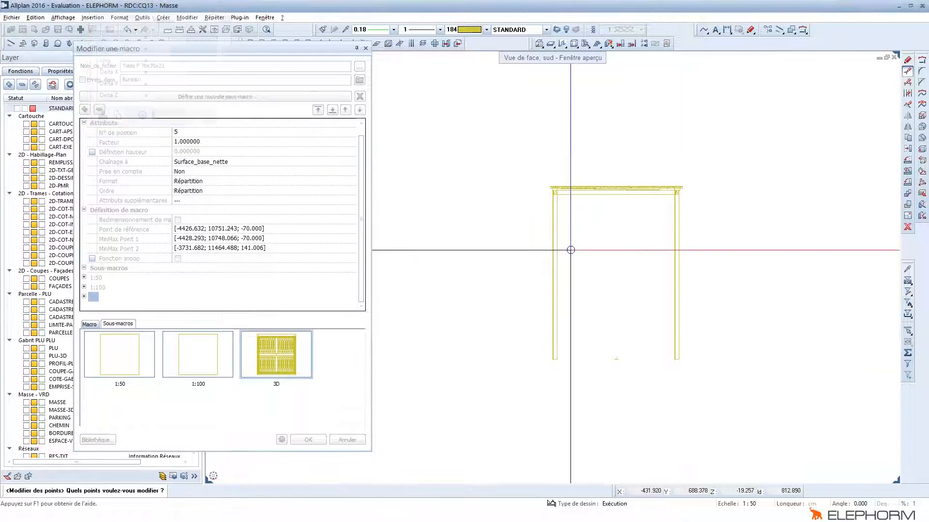
Shorten the table legs by shifting all their bottom points upward along Z
{"action": "left_click_drag", "start_coordinate": [518, 318], "coordinate": [759, 409]}
{"action": "left_click", "coordinate": [678, 360]}
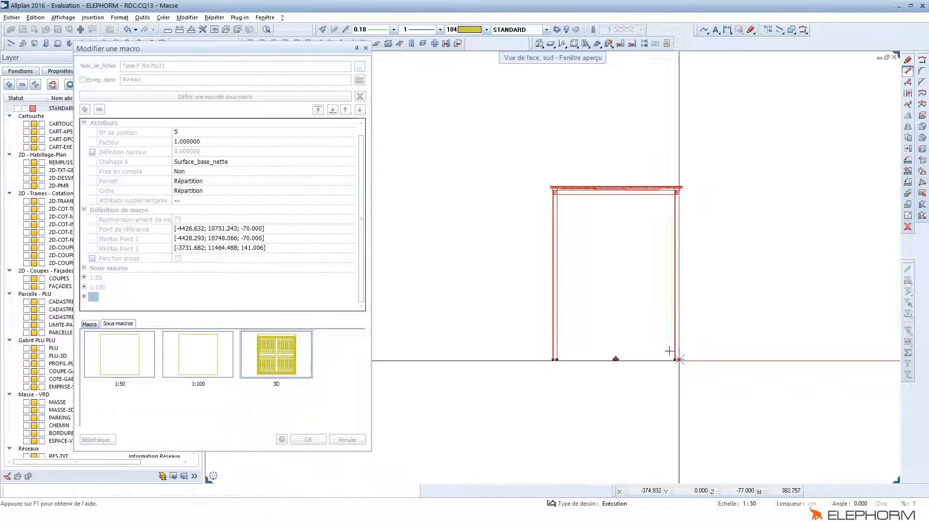
{"action": "type", "text": "1"}
{"action": "key", "text": "Return"}
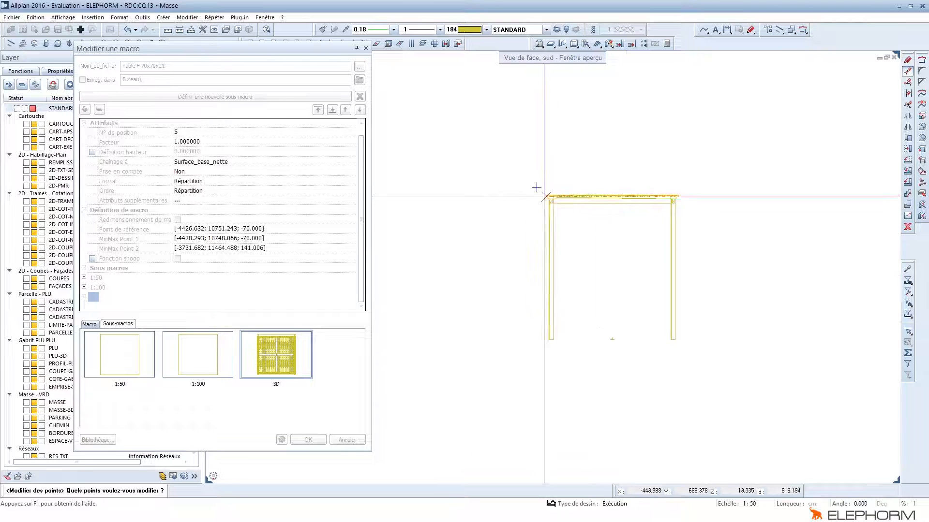
Measure the coordinates of the outer bottom corner of a table leg in the front view
{"action": "middle_click_drag", "start_coordinate": [544, 201], "coordinate": [522, 212]}
{"action": "left_click_drag", "start_coordinate": [485, 187], "coordinate": [537, 235]}
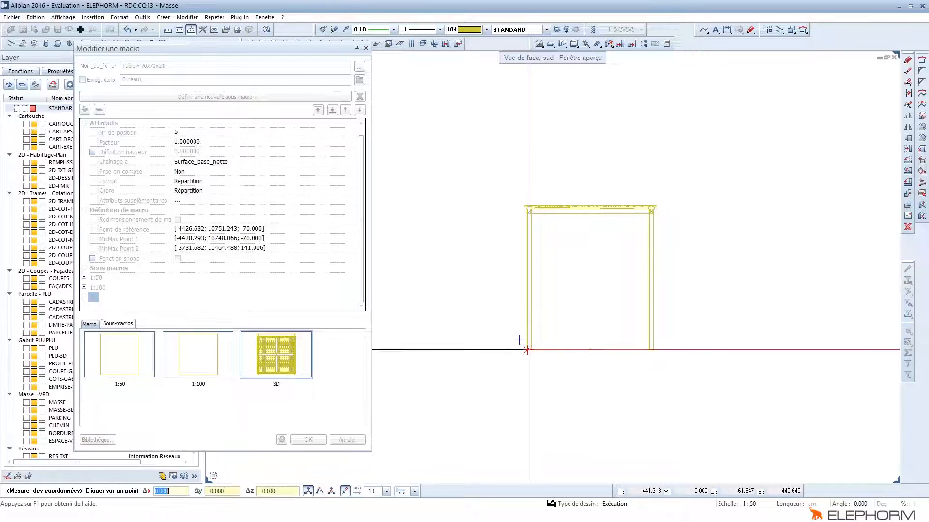
{"action": "left_click", "coordinate": [528, 349]}
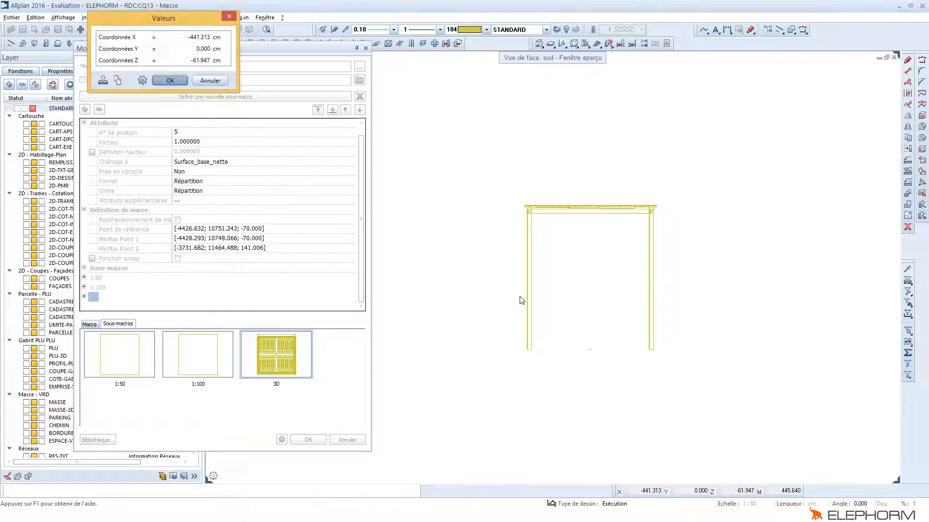
{"action": "key", "text": "Return"}
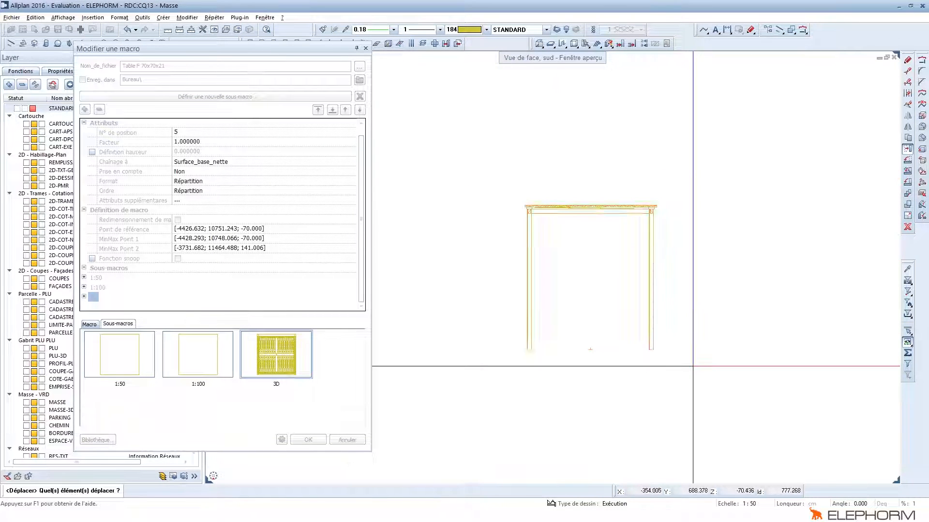
Move the whole table geometry up by 61.94 cm along Z from the foot of the leg, and finish the sub-macro editing
{"action": "left_click", "coordinate": [648, 338]}
{"action": "left_click", "coordinate": [640, 338]}
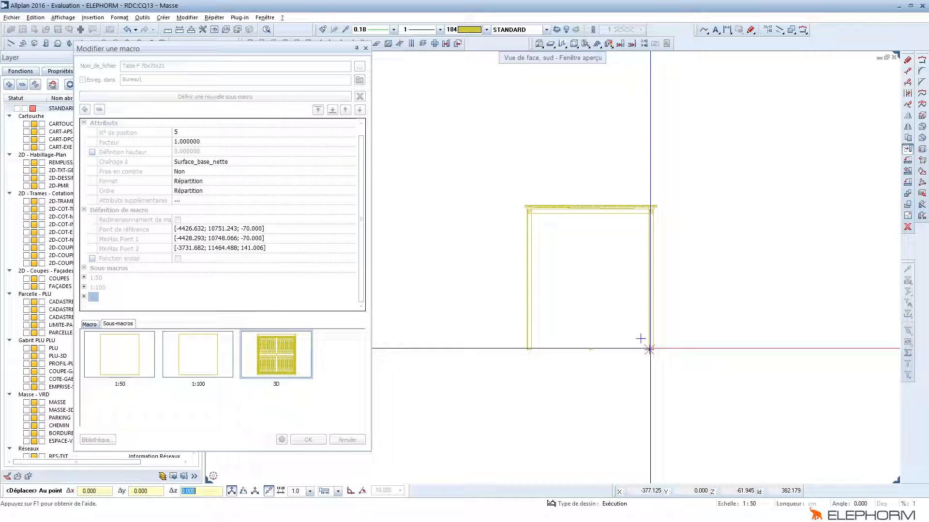
{"action": "type", "text": "61.9"}
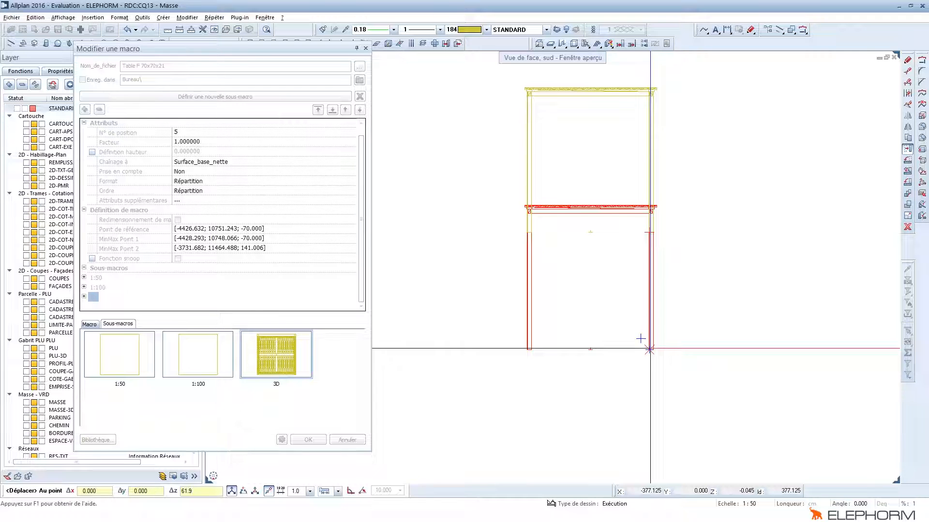
{"action": "type", "text": "4"}
{"action": "key", "text": "Return"}
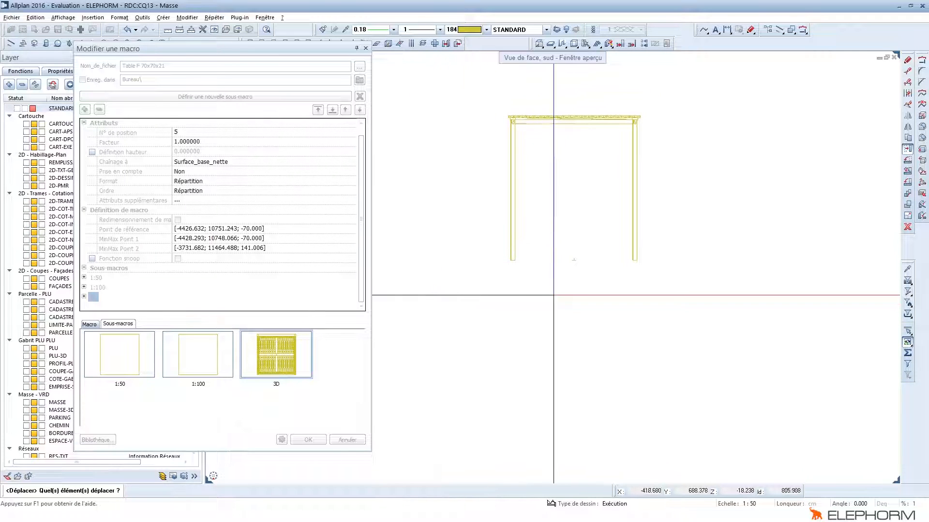
{"action": "key", "text": "Escape"}
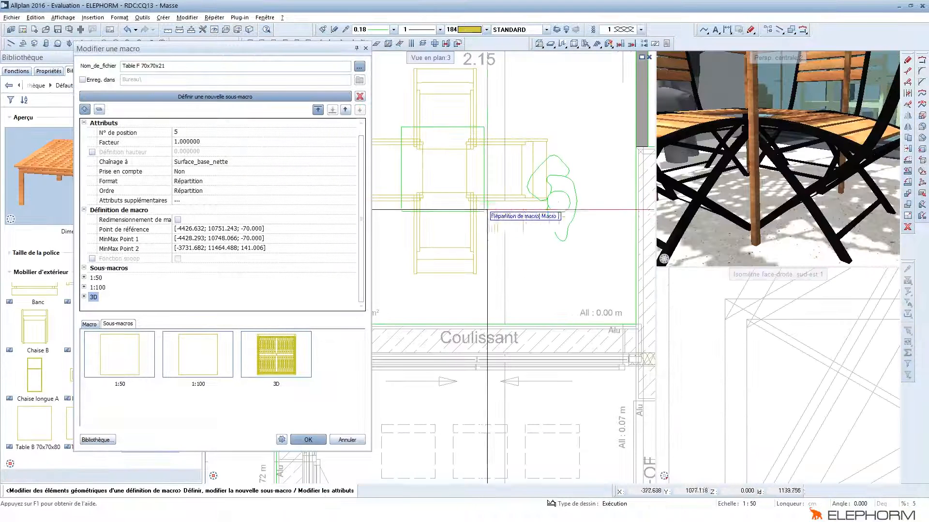
Check the modified table among the chairs in perspective, and reopen its 3D sub-macro's geometric elements in the south front view
{"action": "scroll", "coordinate": [744, 189], "scroll_direction": "down", "scroll_amount": 5}
{"action": "scroll", "coordinate": [752, 196], "scroll_direction": "up", "scroll_amount": 10}
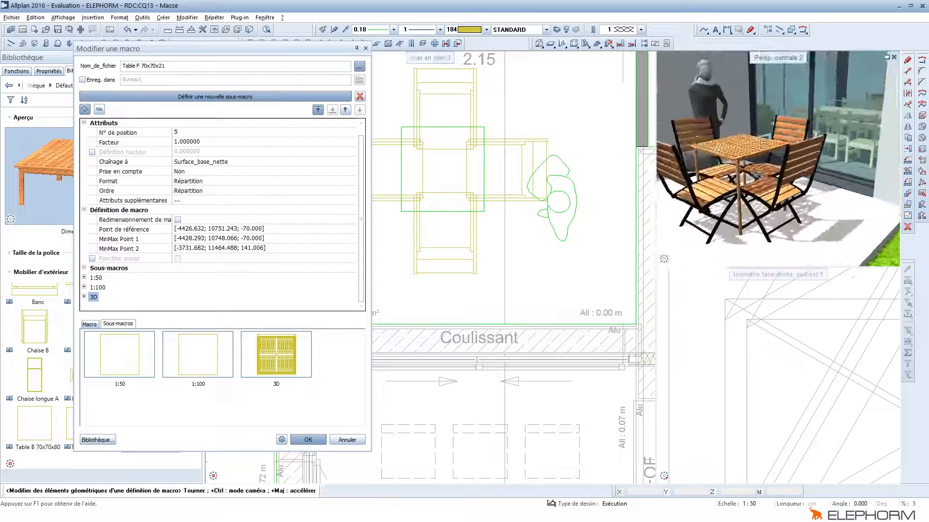
{"action": "scroll", "coordinate": [745, 171], "scroll_direction": "up", "scroll_amount": 5}
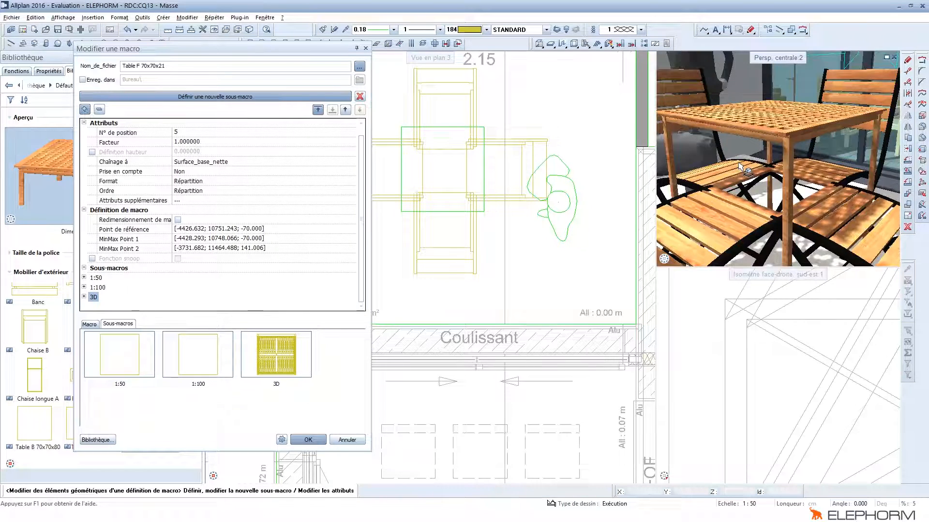
{"action": "scroll", "coordinate": [740, 167], "scroll_direction": "down", "scroll_amount": 5}
{"action": "mouse_move", "coordinate": [742, 168]}
{"action": "left_mouse_down"}
{"action": "mouse_move", "coordinate": [696, 169]}
{"action": "mouse_move", "coordinate": [754, 171]}
{"action": "mouse_move", "coordinate": [726, 174]}
{"action": "left_mouse_up"}
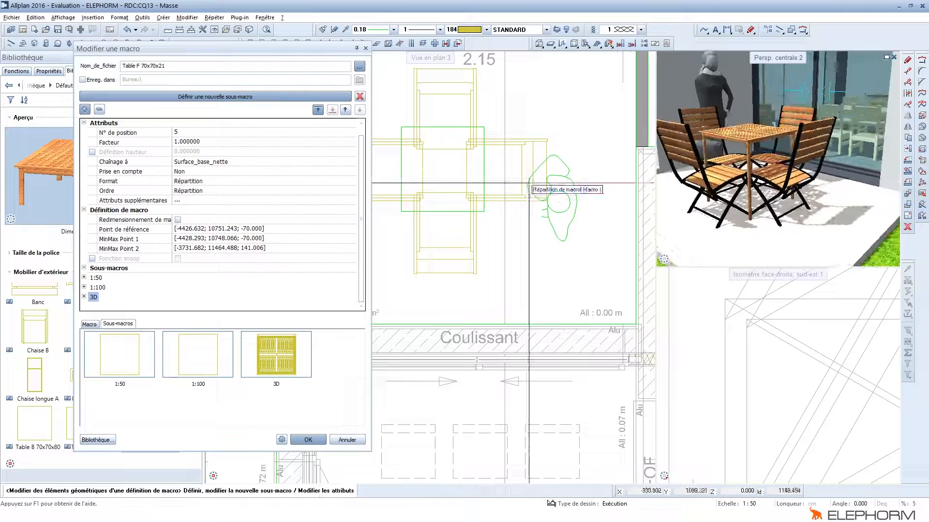
{"action": "right_click", "coordinate": [303, 351]}
{"action": "mouse_move", "coordinate": [416, 385]}
{"action": "left_click", "coordinate": [464, 386]}
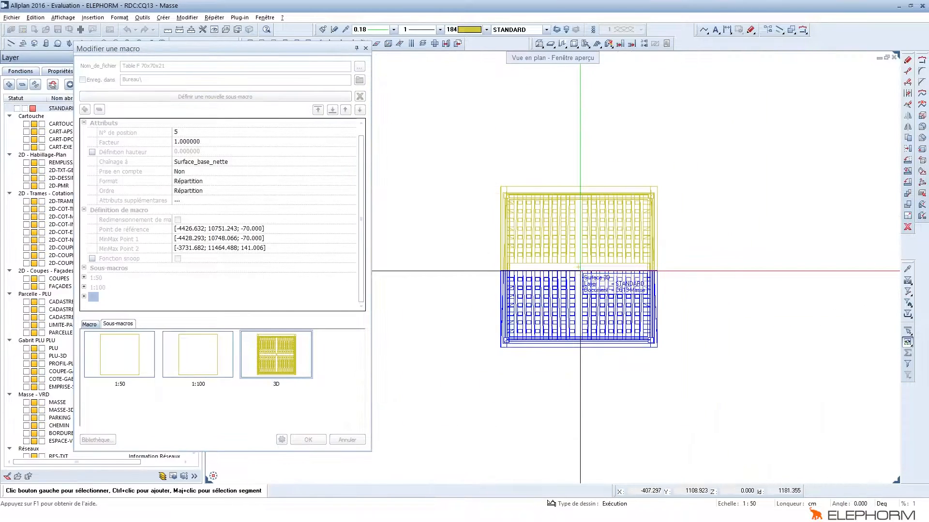
{"action": "key", "text": "ctrl+2"}
{"action": "scroll", "coordinate": [580, 271], "scroll_direction": "down", "scroll_amount": 3}
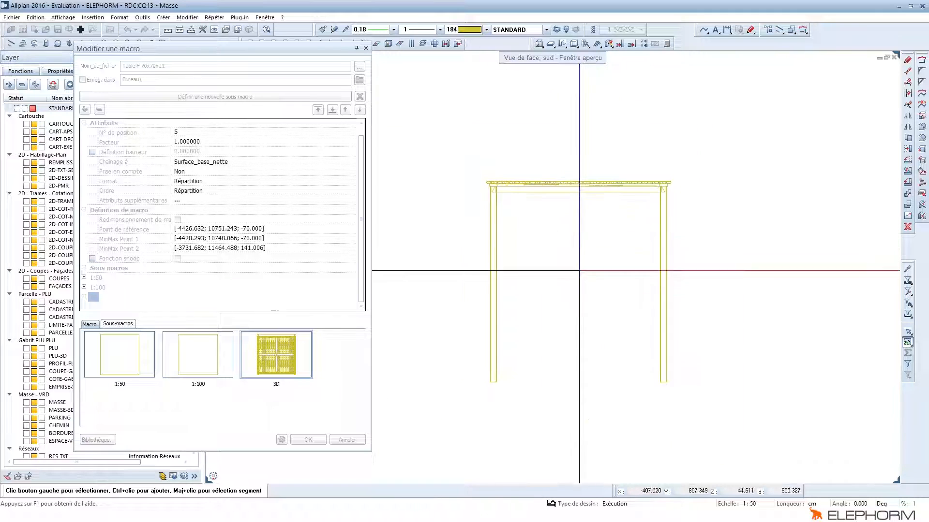
Lower the tabletop together with the upper ends of the legs by modifying their points, and apply the macro changes
{"action": "left_click_drag", "start_coordinate": [468, 141], "coordinate": [695, 207]}
{"action": "scroll", "coordinate": [675, 184], "scroll_direction": "up", "scroll_amount": 2}
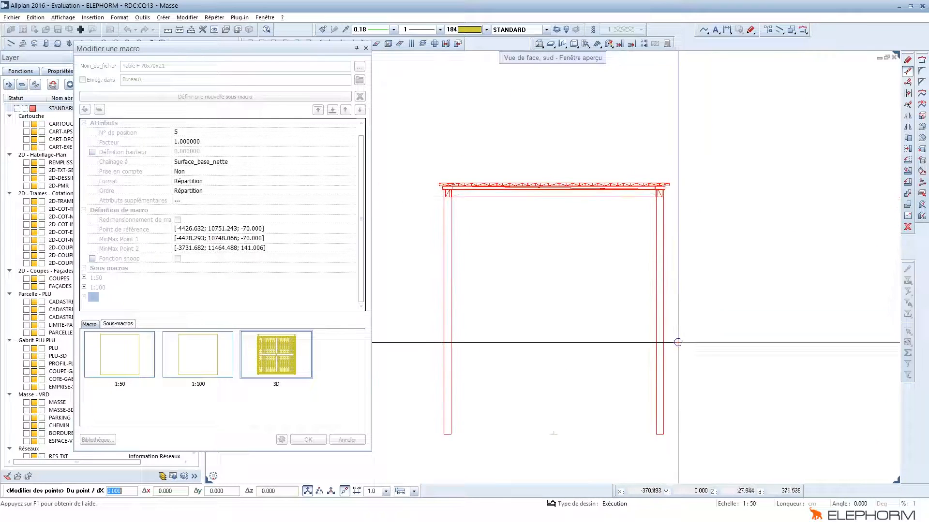
{"action": "scroll", "coordinate": [676, 185], "scroll_direction": "up", "scroll_amount": 2}
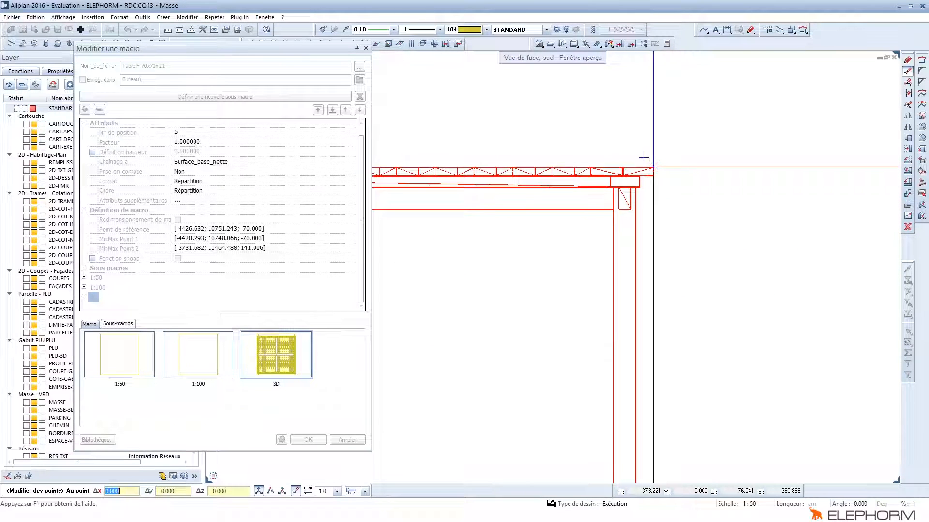
{"action": "left_click", "coordinate": [653, 294]}
{"action": "scroll", "coordinate": [681, 252], "scroll_direction": "down", "scroll_amount": 2}
{"action": "key", "text": "Escape"}
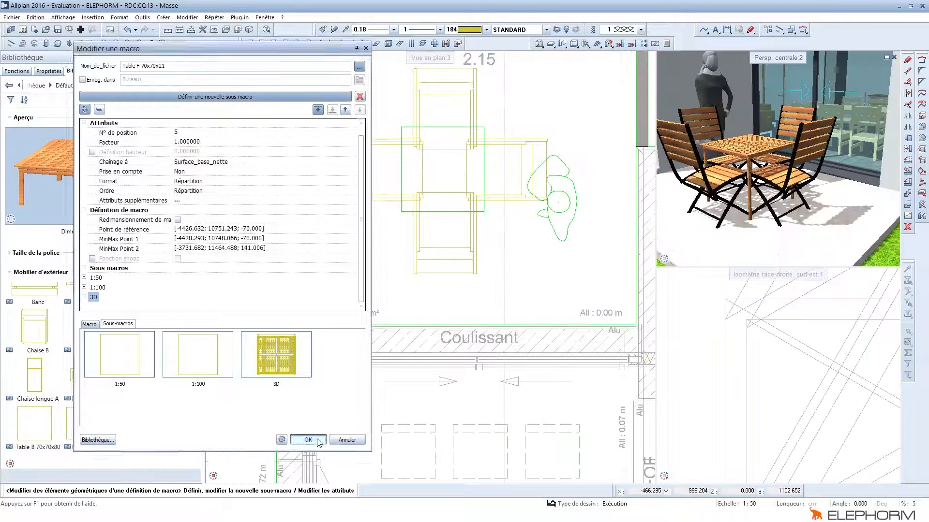
{"action": "left_click", "coordinate": [307, 439]}
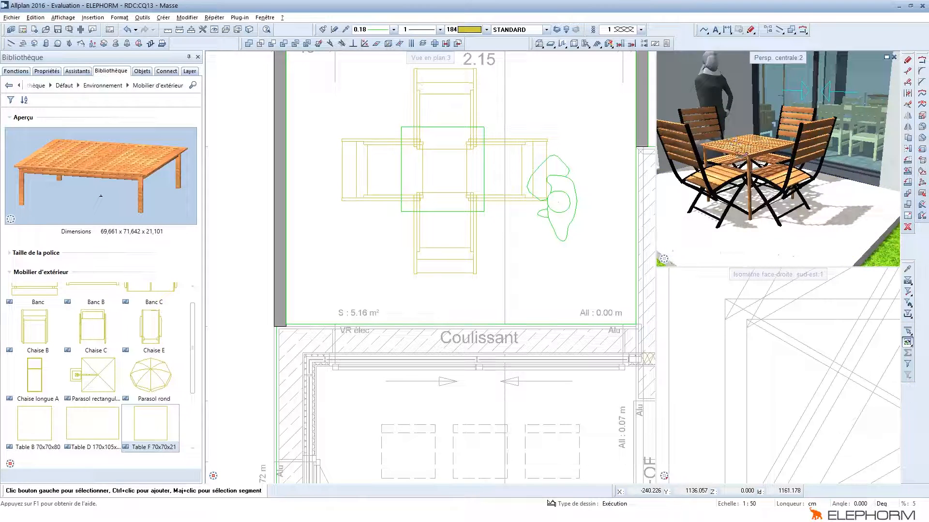
Move the upper chair in the plan slightly outward from the terrace table
{"action": "left_click_drag", "start_coordinate": [740, 155], "coordinate": [738, 170]}
{"action": "scroll", "coordinate": [738, 171], "scroll_direction": "down", "scroll_amount": 2}
{"action": "scroll", "coordinate": [739, 170], "scroll_direction": "up", "scroll_amount": 3}
{"action": "scroll", "coordinate": [739, 170], "scroll_direction": "down", "scroll_amount": 2}
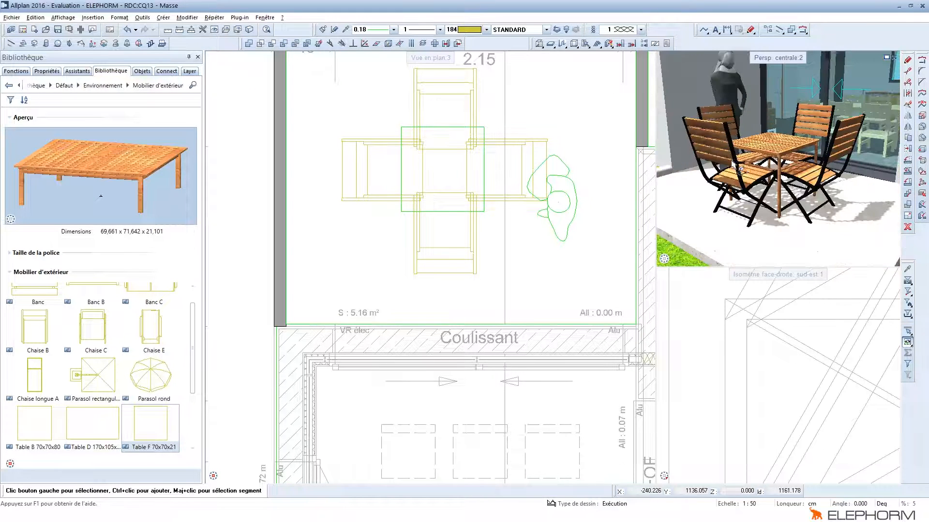
{"action": "scroll", "coordinate": [456, 119], "scroll_direction": "up", "scroll_amount": 1}
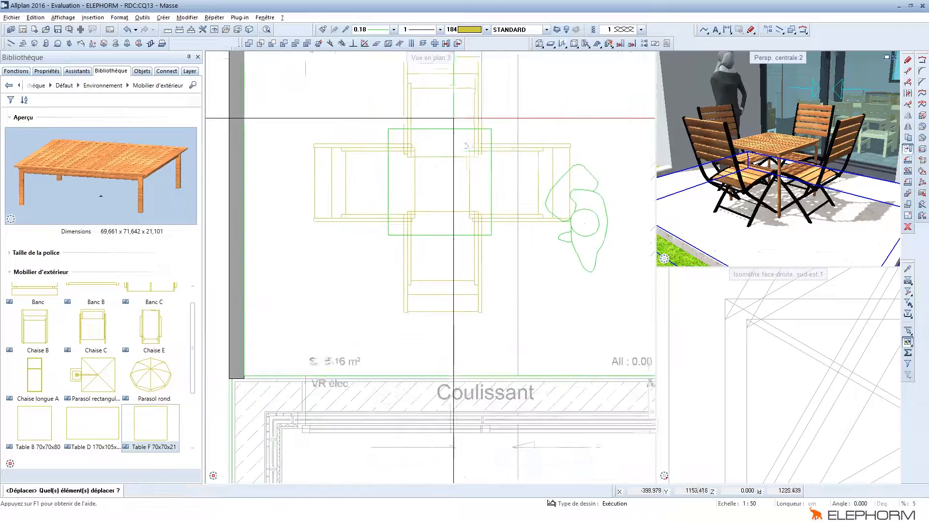
{"action": "middle_click_drag", "start_coordinate": [455, 119], "coordinate": [462, 149]}
{"action": "left_click", "coordinate": [450, 118]}
{"action": "left_click_drag", "start_coordinate": [451, 118], "coordinate": [452, 108]}
{"action": "left_click", "coordinate": [452, 108]}
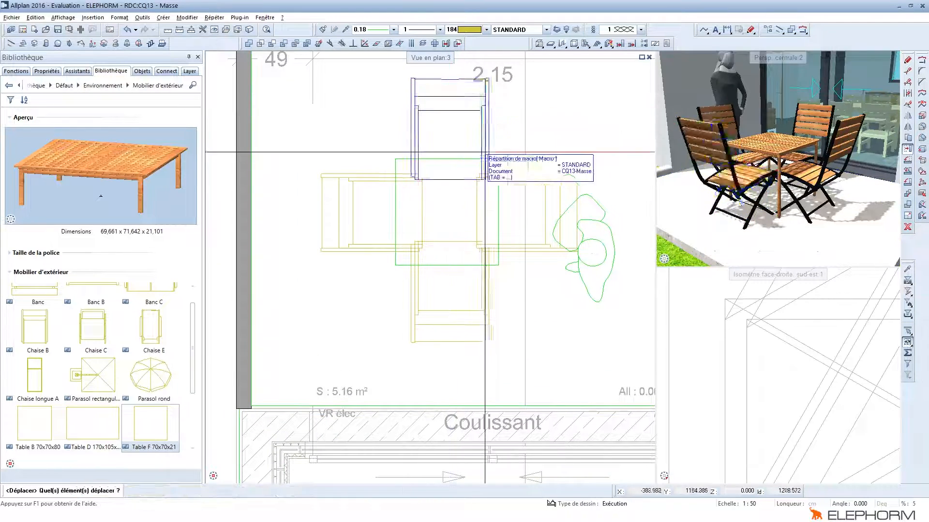
Move the two side chairs and the lower chair outward from the table, and shift the standing figure below the side chair
{"action": "left_click", "coordinate": [522, 179]}
{"action": "left_click", "coordinate": [530, 178]}
{"action": "left_click", "coordinate": [371, 180]}
{"action": "left_click", "coordinate": [356, 179]}
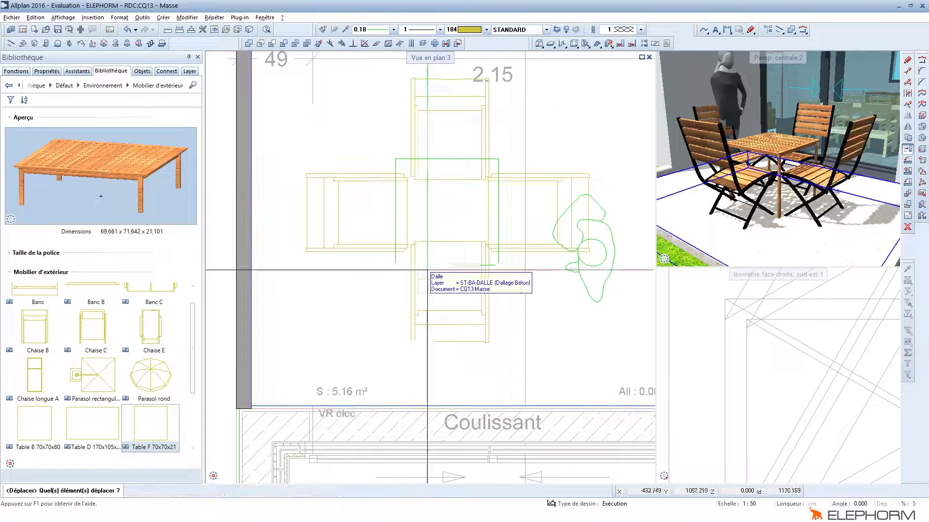
{"action": "left_click", "coordinate": [598, 255]}
{"action": "left_click", "coordinate": [590, 329]}
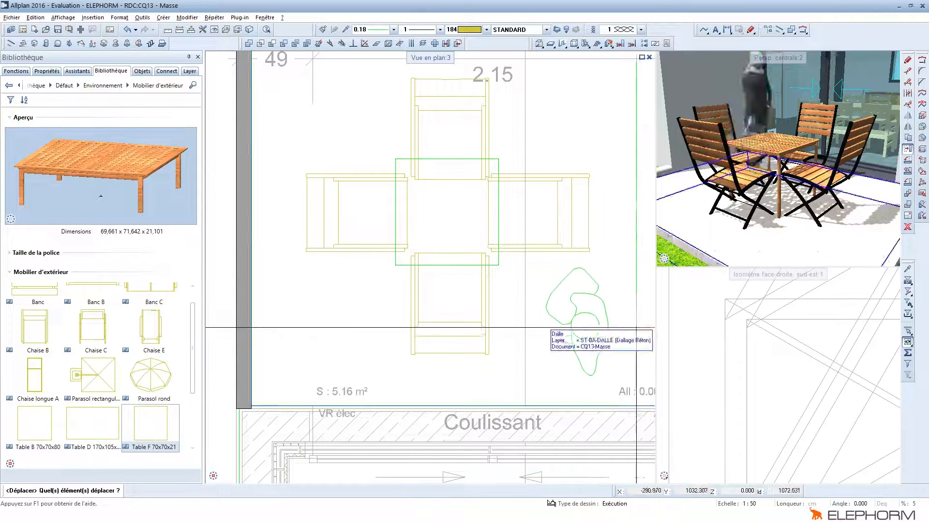
Examine the furnished terrace and the house from the garden in the perspective view
{"action": "scroll", "coordinate": [740, 188], "scroll_direction": "down", "scroll_amount": 6}
{"action": "left_click_drag", "start_coordinate": [737, 186], "coordinate": [753, 188]}
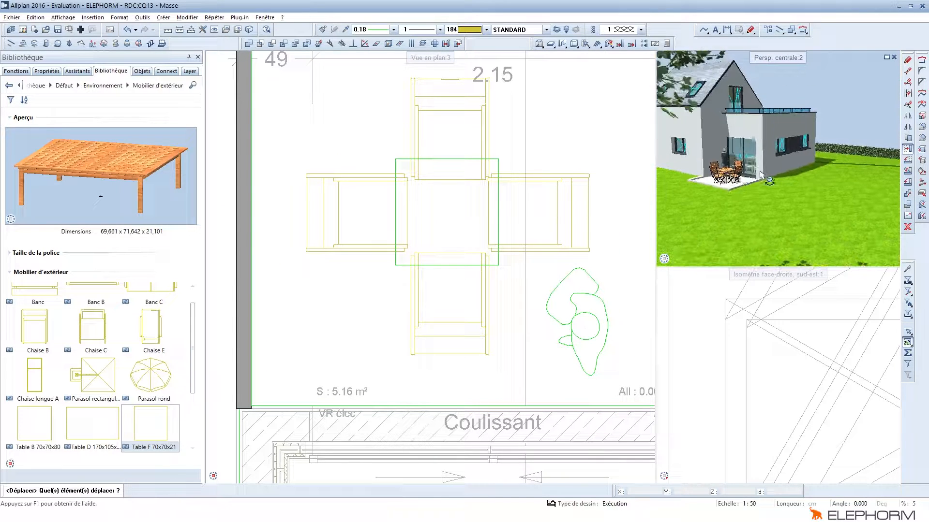
{"action": "middle_click_drag", "start_coordinate": [774, 153], "coordinate": [797, 145]}
{"action": "left_click_drag", "start_coordinate": [783, 149], "coordinate": [796, 157]}
{"action": "mouse_move", "coordinate": [785, 165]}
{"action": "middle_mouse_down"}
{"action": "mouse_move", "coordinate": [789, 151]}
{"action": "mouse_move", "coordinate": [767, 150]}
{"action": "mouse_move", "coordinate": [769, 157]}
{"action": "middle_mouse_up"}
{"action": "mouse_move", "coordinate": [752, 174]}
{"action": "left_mouse_down"}
{"action": "mouse_move", "coordinate": [772, 182]}
{"action": "mouse_move", "coordinate": [758, 171]}
{"action": "left_mouse_up"}
{"action": "middle_click_drag", "start_coordinate": [753, 170], "coordinate": [758, 169]}
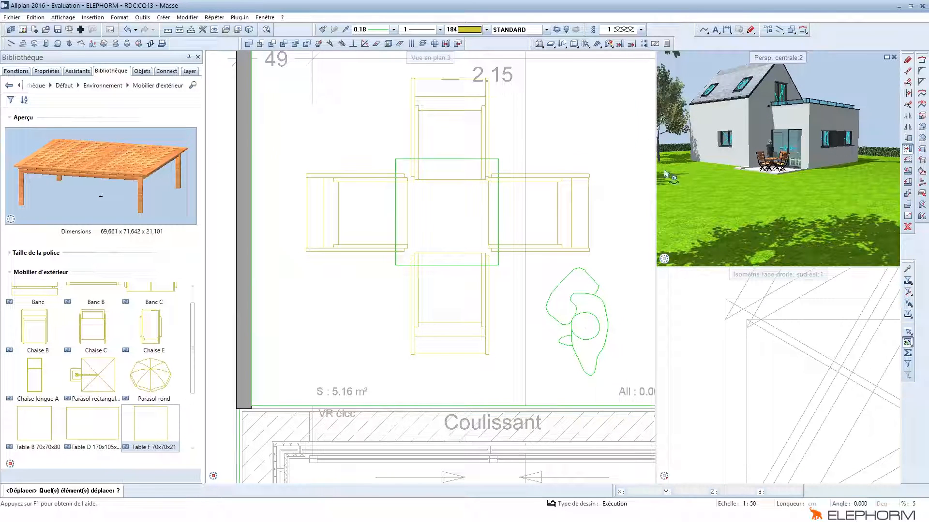
Go back to the "Défaut" level of the library
{"action": "left_click", "coordinate": [72, 86]}
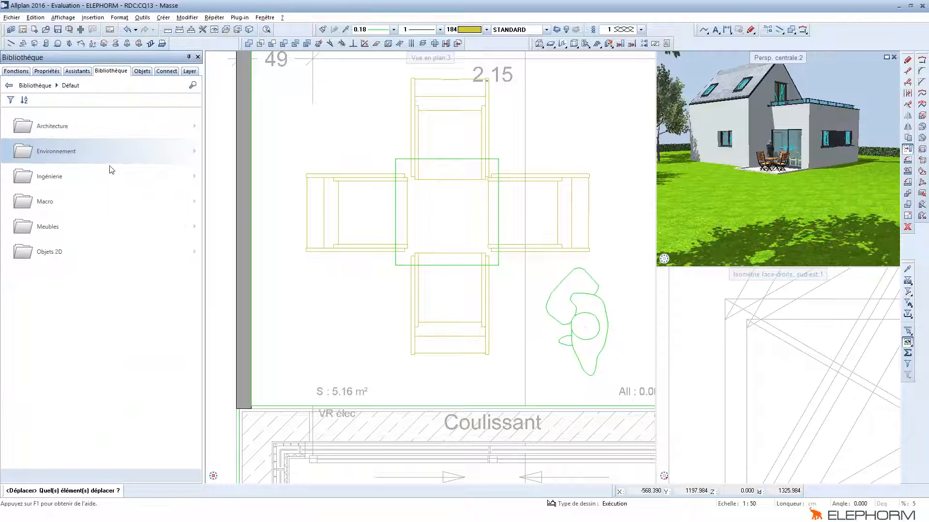